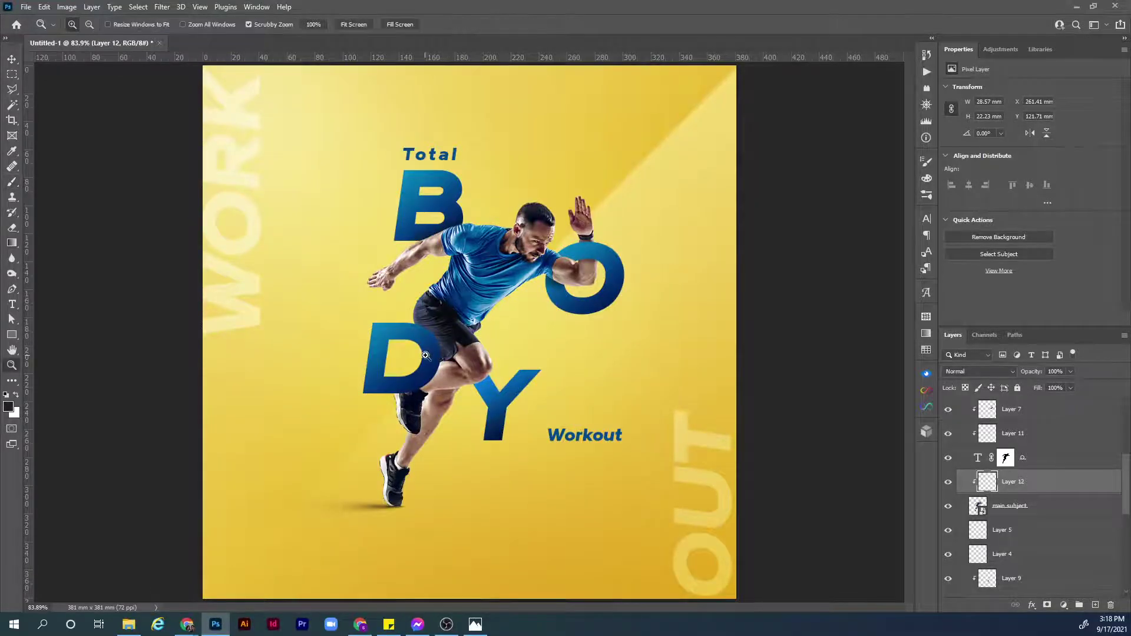
Give the D layer a Multiply drop shadow: 70% opacity, distance 18, spread 22, size 7, colour 1b232f
left_click(459, 360)
key("v")
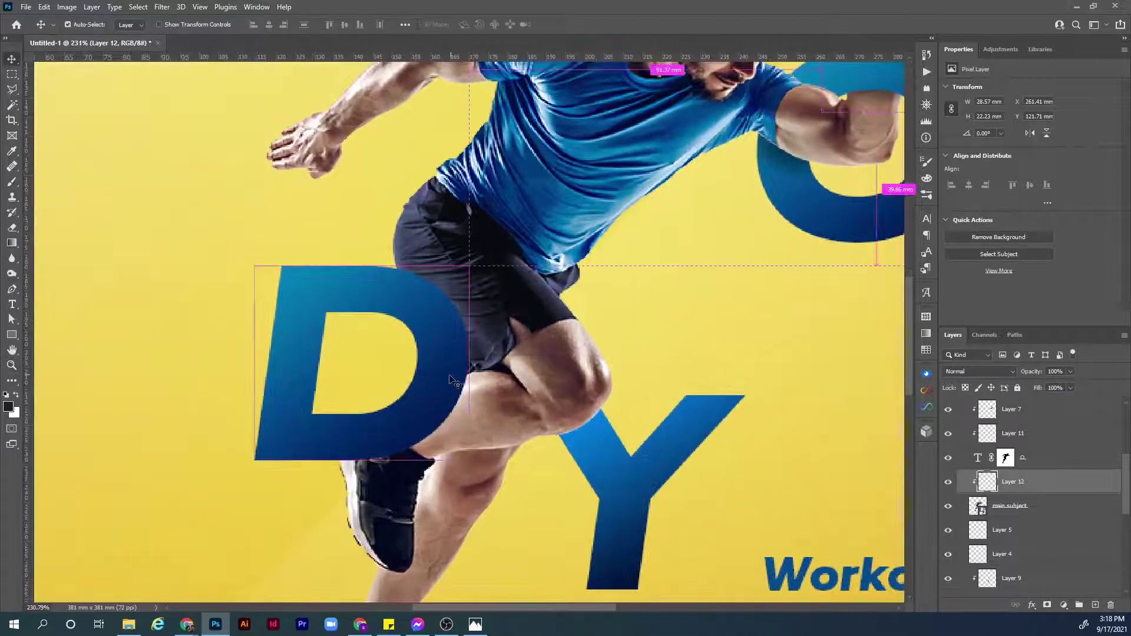
scroll(1013, 439, "up", 1)
left_click(1014, 439)
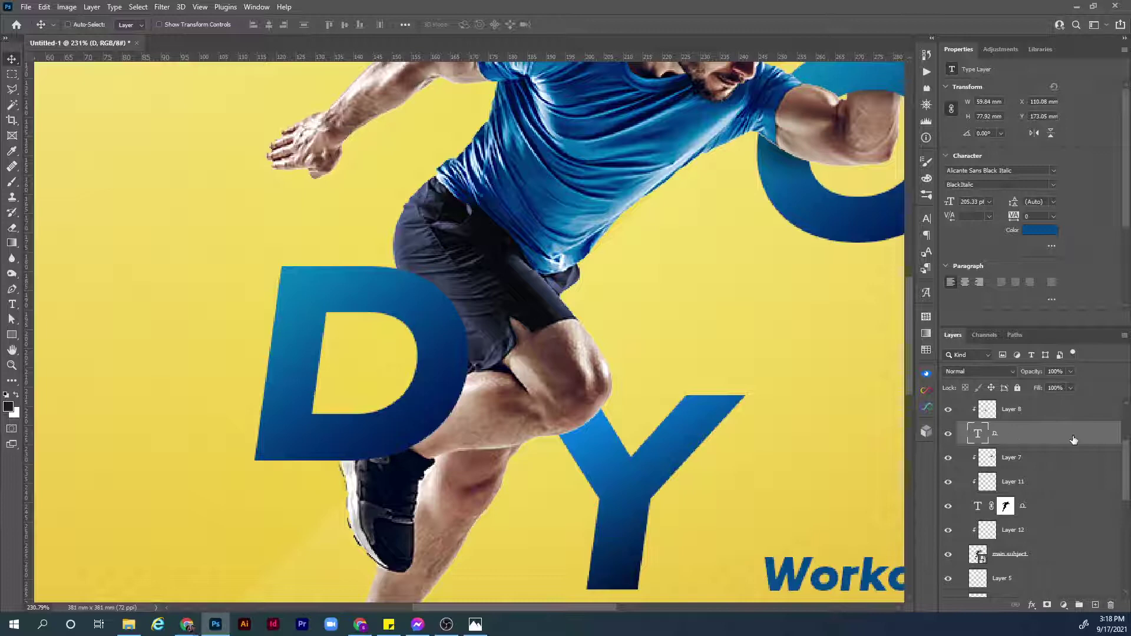
key("h")
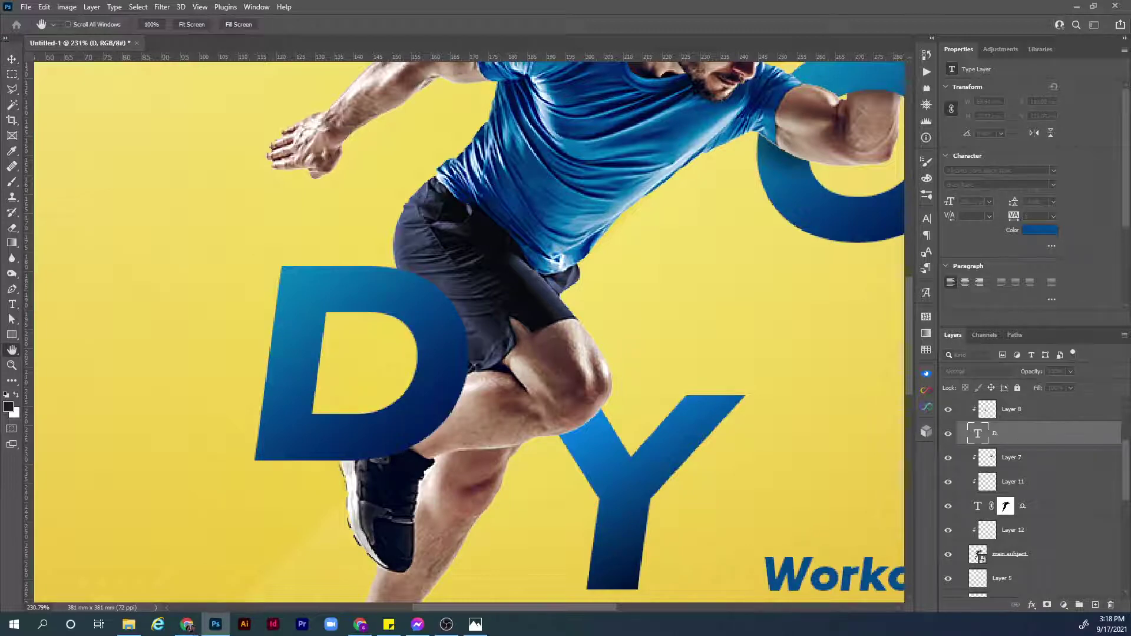
double_click(1060, 433)
left_click_drag(457, 121, 864, 98)
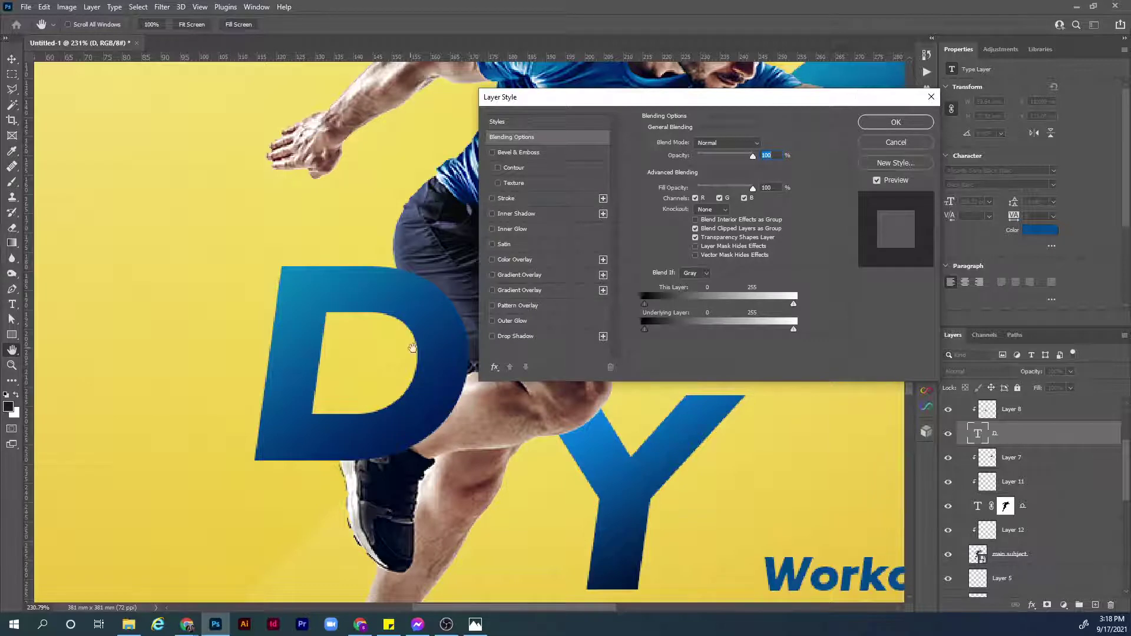
left_click(514, 337)
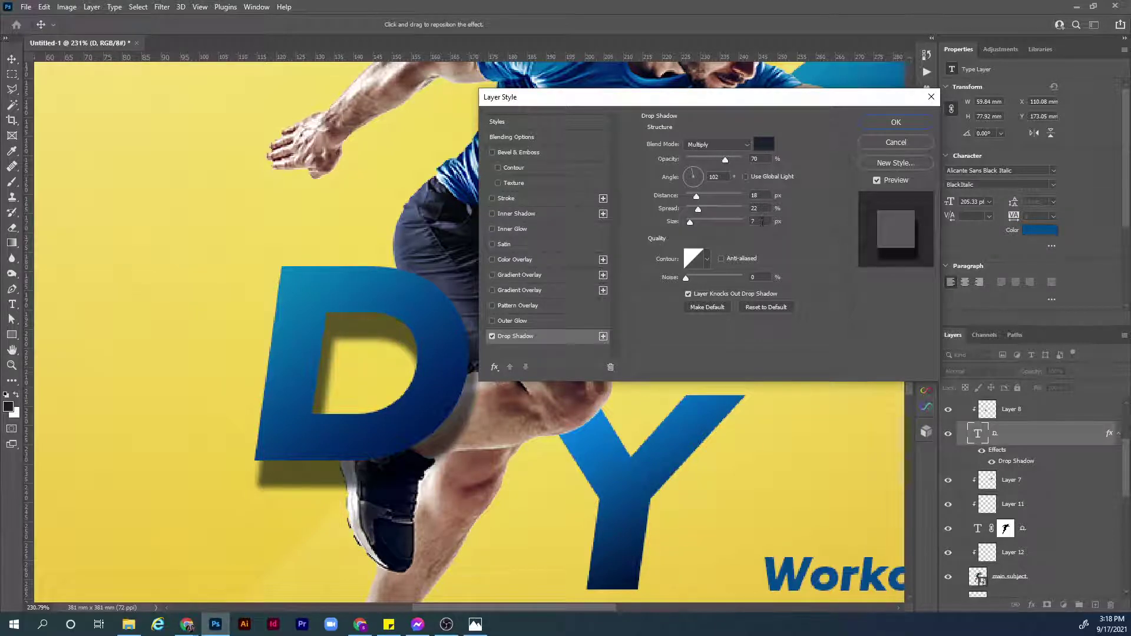
left_click(764, 145)
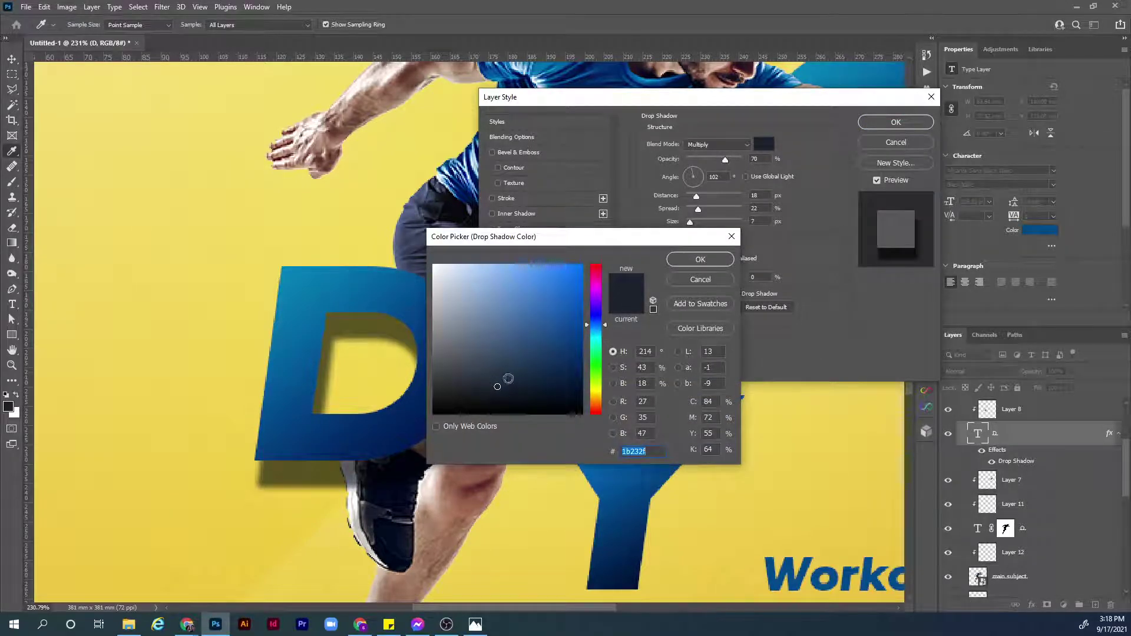
left_click(694, 261)
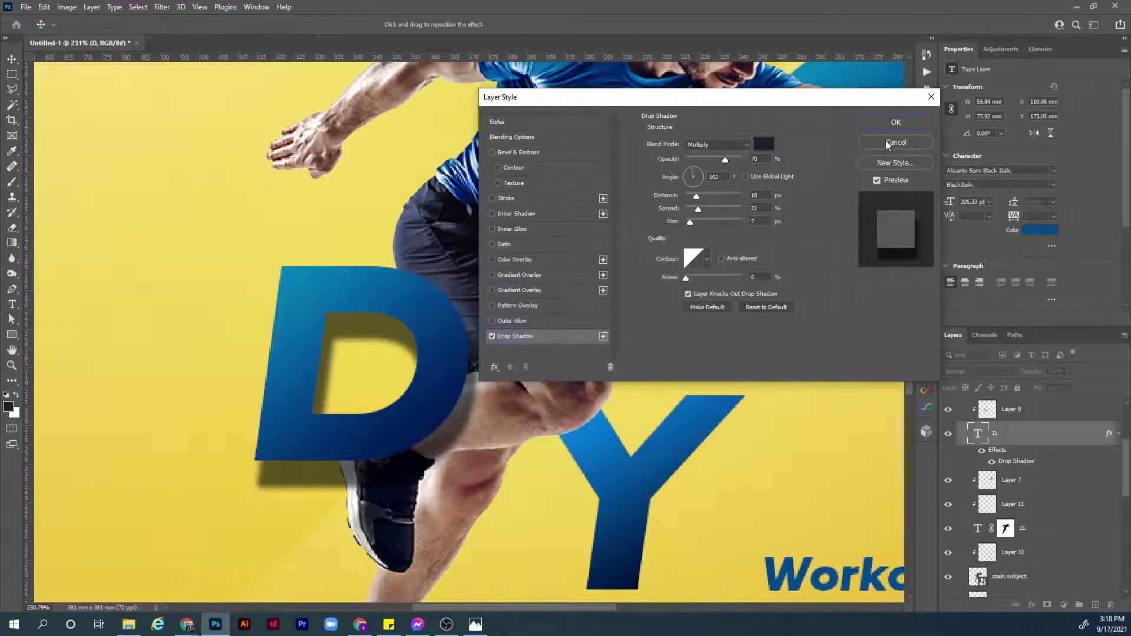
Apply the style and convert the D's drop shadow into a separate 'D's Drop Shadow' layer
left_click(897, 125)
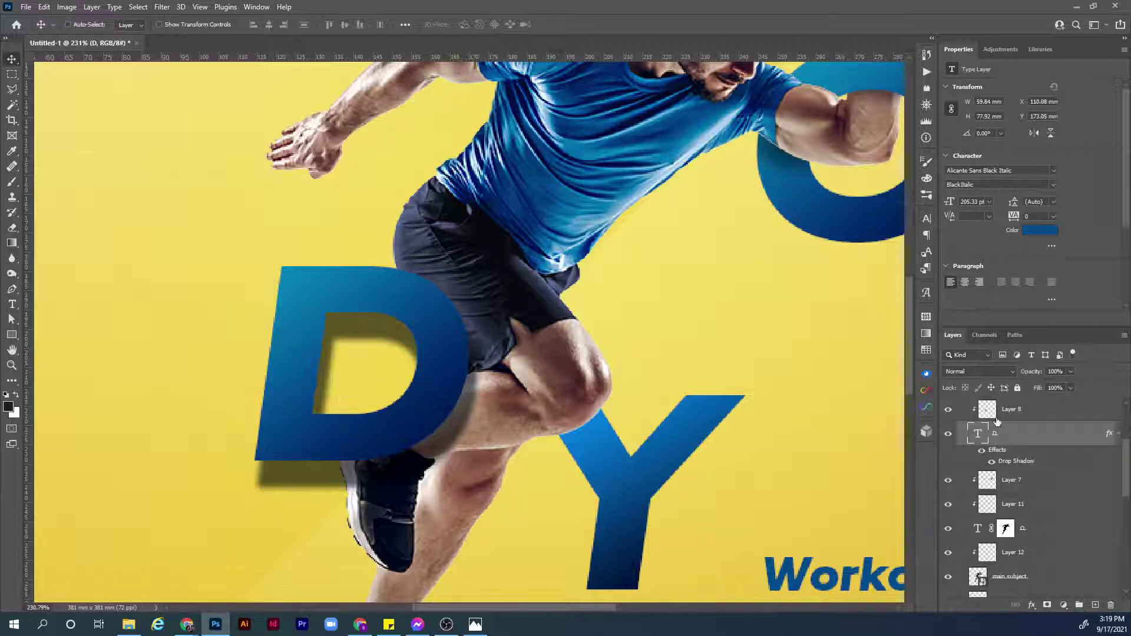
right_click(1021, 461)
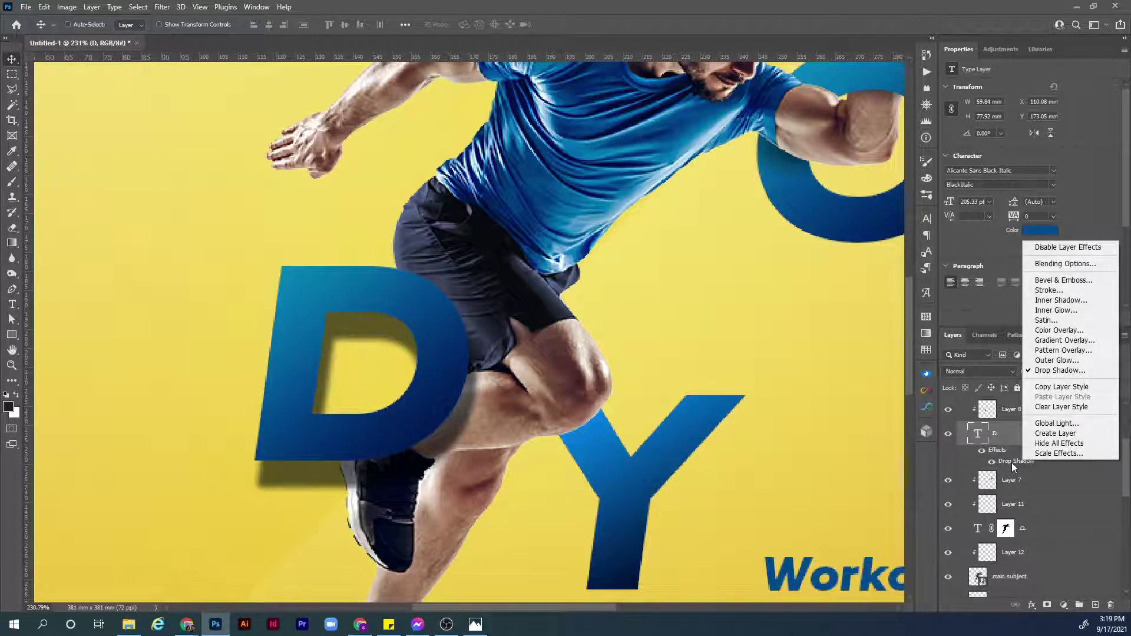
left_click(1058, 438)
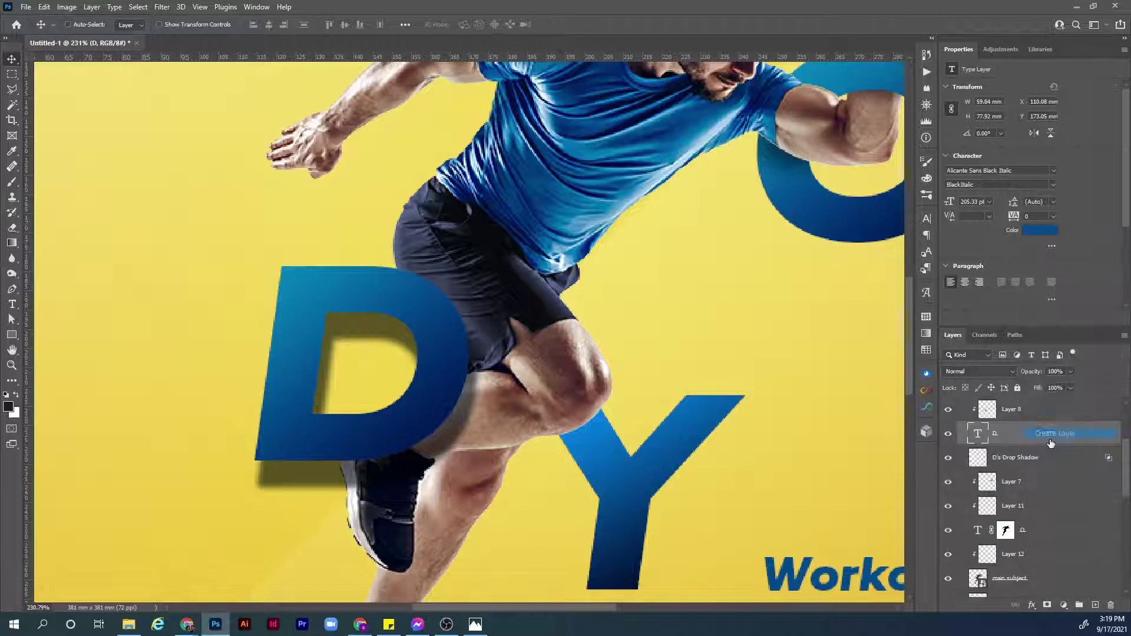
left_click(1003, 461)
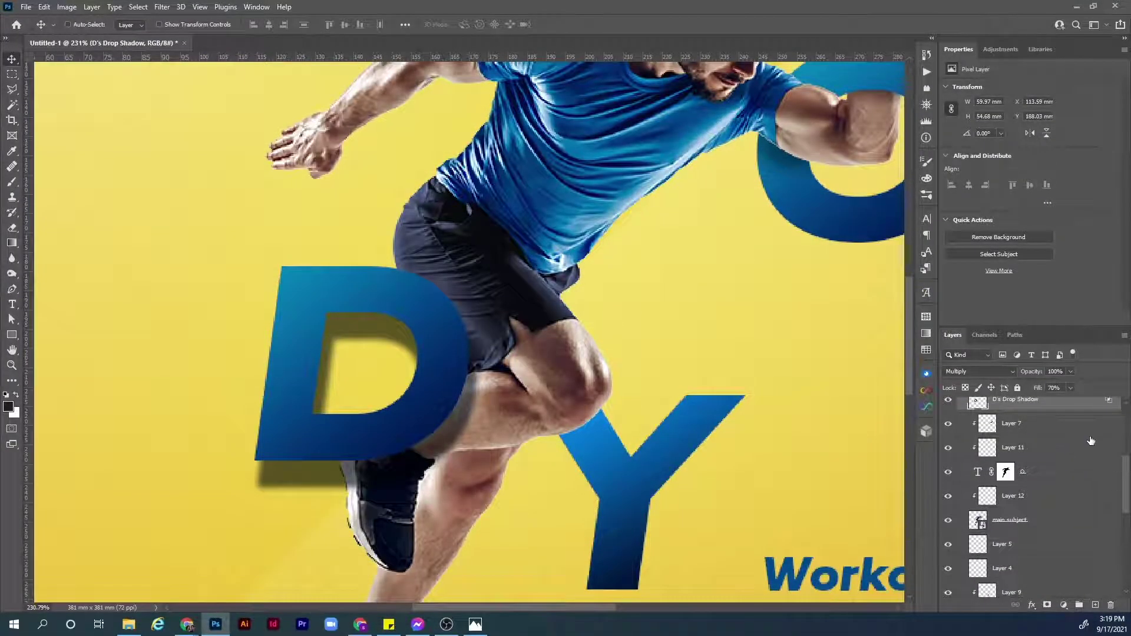
Move the D's Drop Shadow layer beneath Layer 12 to clip it onto the main subject
scroll(1108, 465, "up", 1)
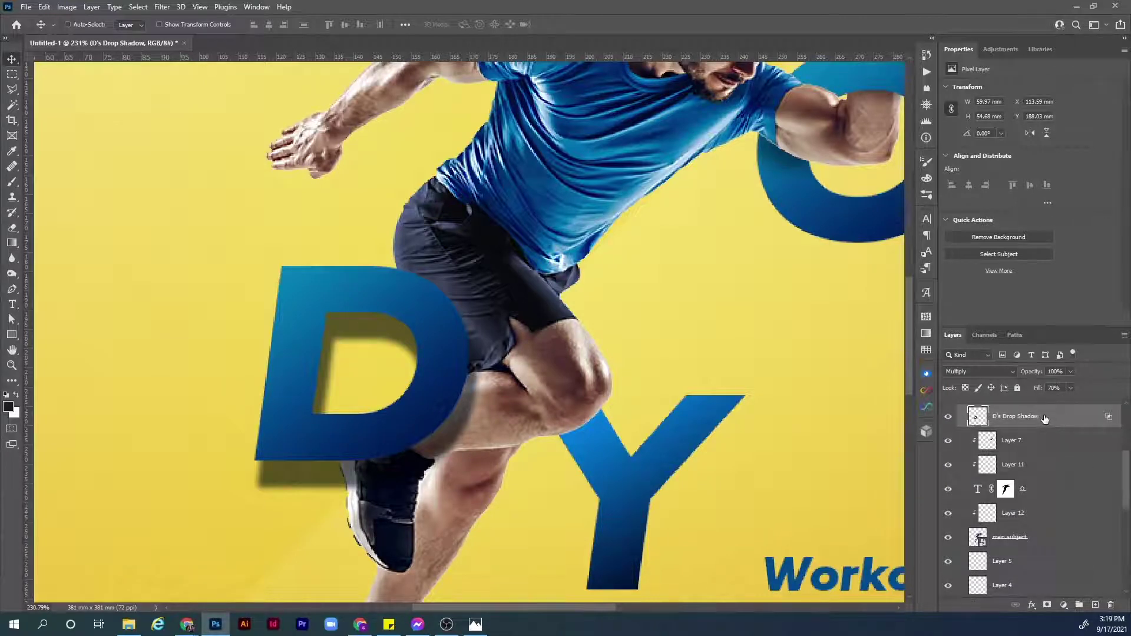
left_click_drag(1045, 418, 1014, 523)
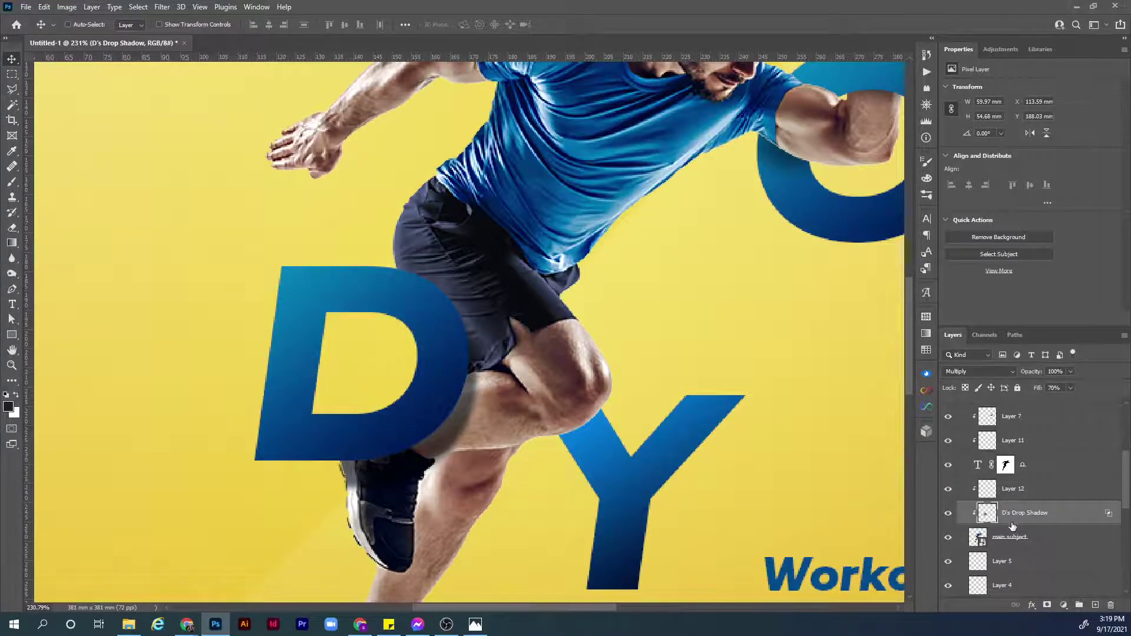
left_click(948, 513)
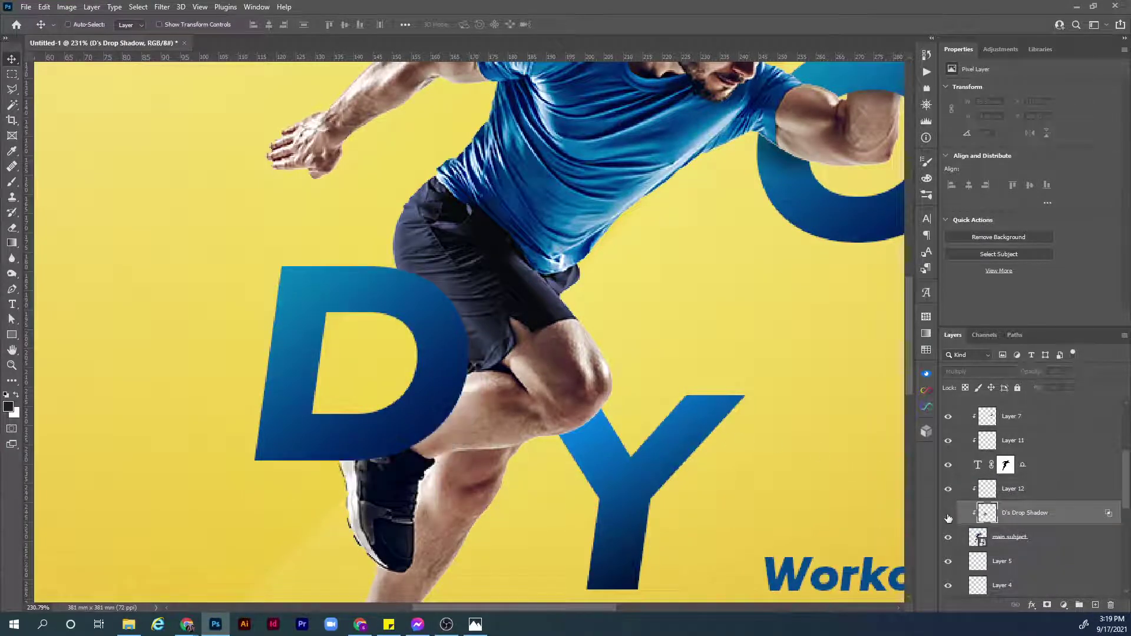
left_click(948, 514)
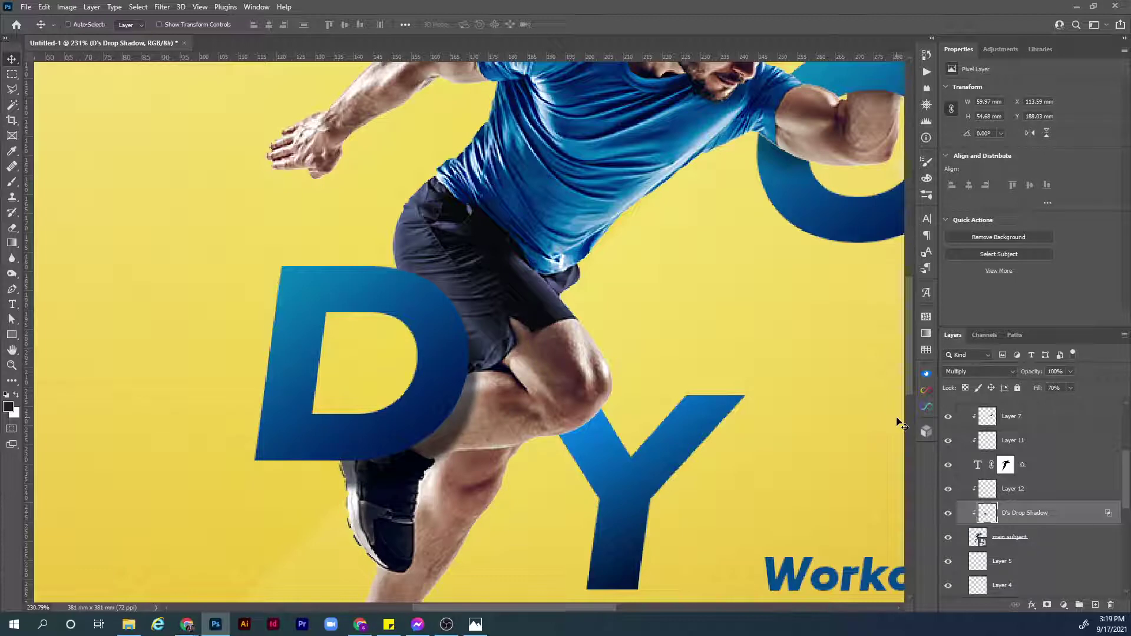
Select the Y text layer and add a new layer clipped above it
left_click(693, 443, "ctrl")
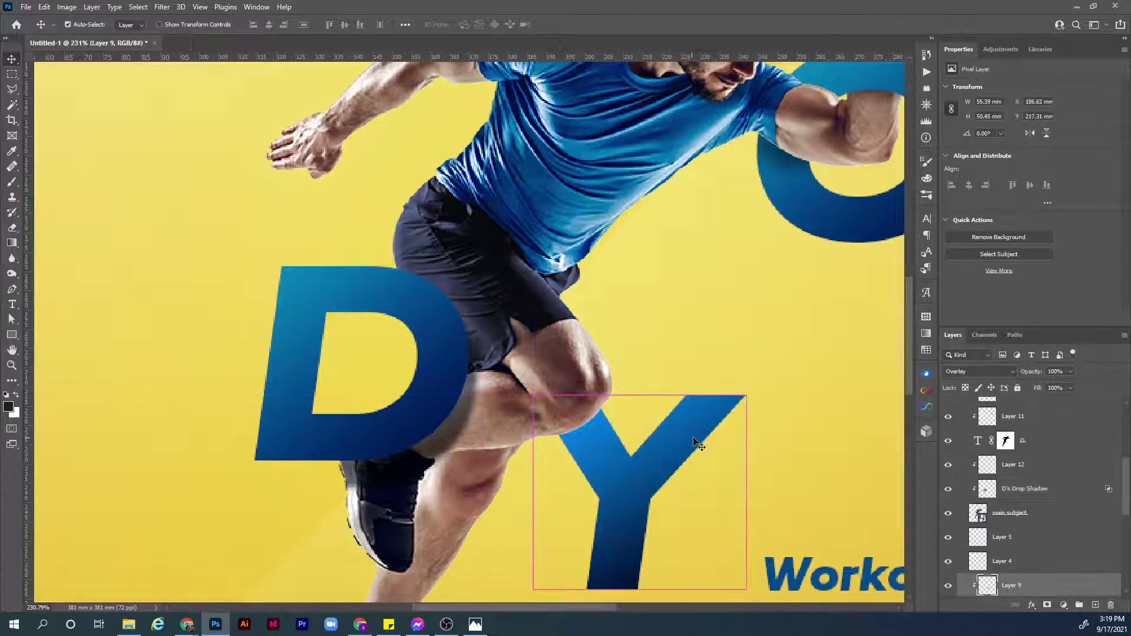
scroll(1124, 489, "down", 4)
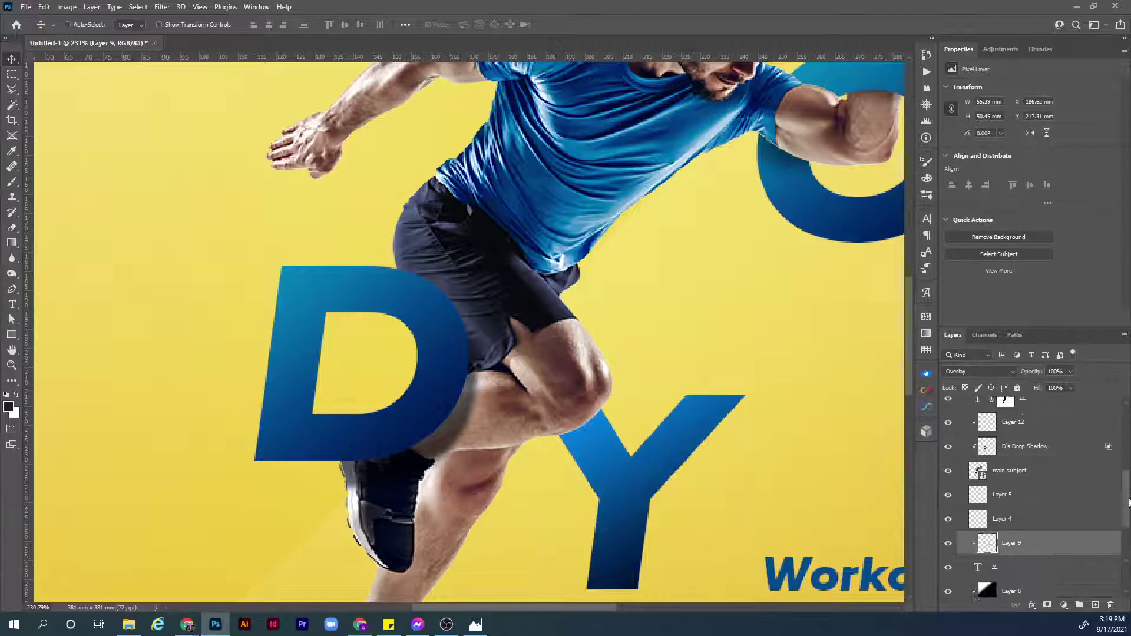
left_click(1047, 505)
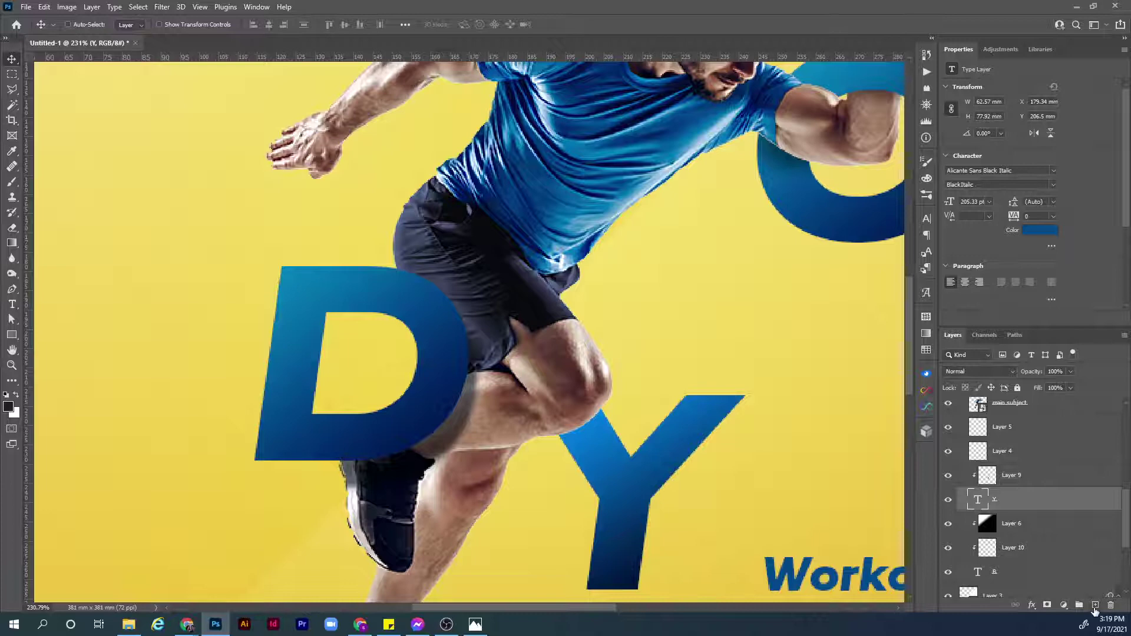
left_click(1095, 606)
Brush a faint 5% shadow near the top of the Y on Layer 13, checking the result
key("b")
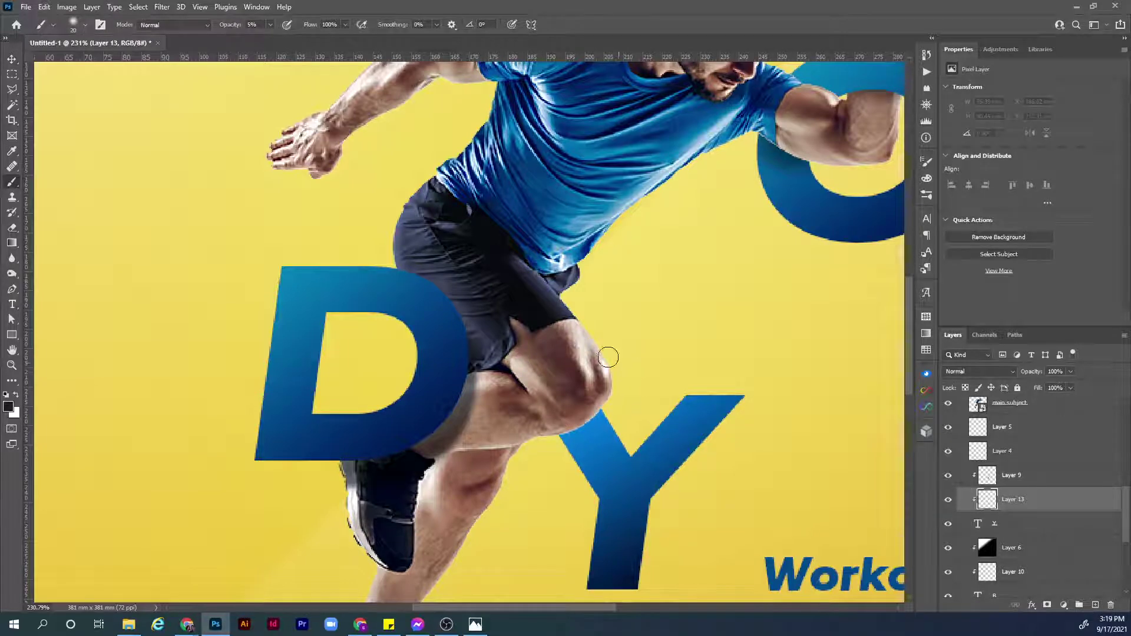
mouse_move(582, 414)
left_mouse_down()
mouse_move(599, 406)
mouse_move(545, 434)
mouse_move(591, 417)
mouse_move(559, 439)
mouse_move(555, 462)
mouse_move(558, 439)
mouse_move(595, 406)
mouse_move(548, 466)
left_mouse_up()
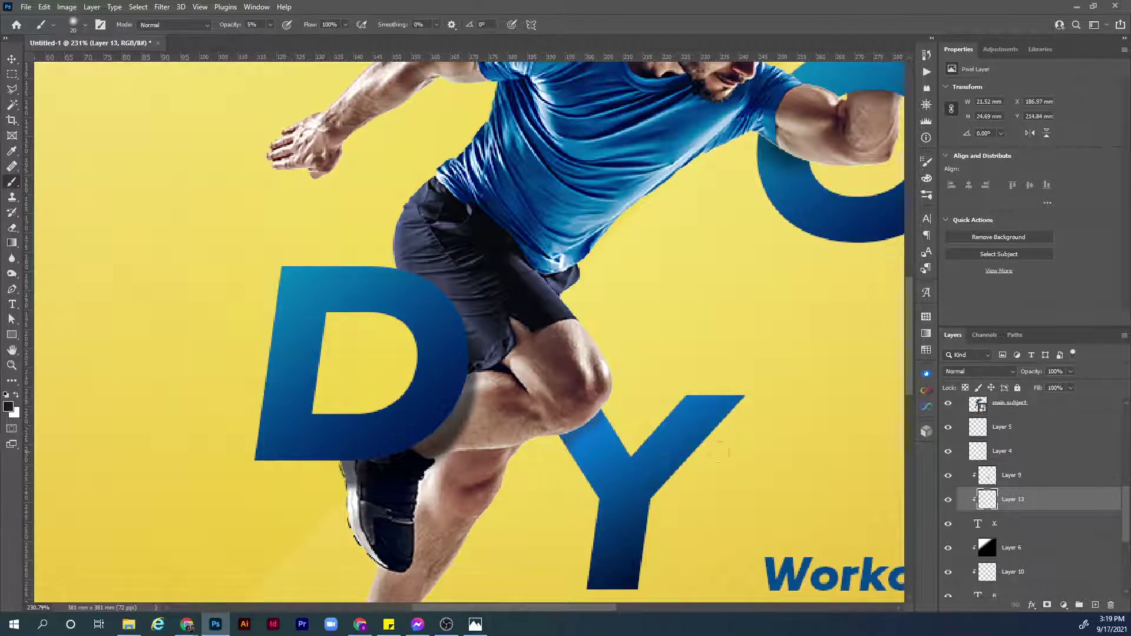
left_click(949, 502)
left_click(949, 504)
left_click(949, 508)
left_click(949, 510)
left_click(944, 506)
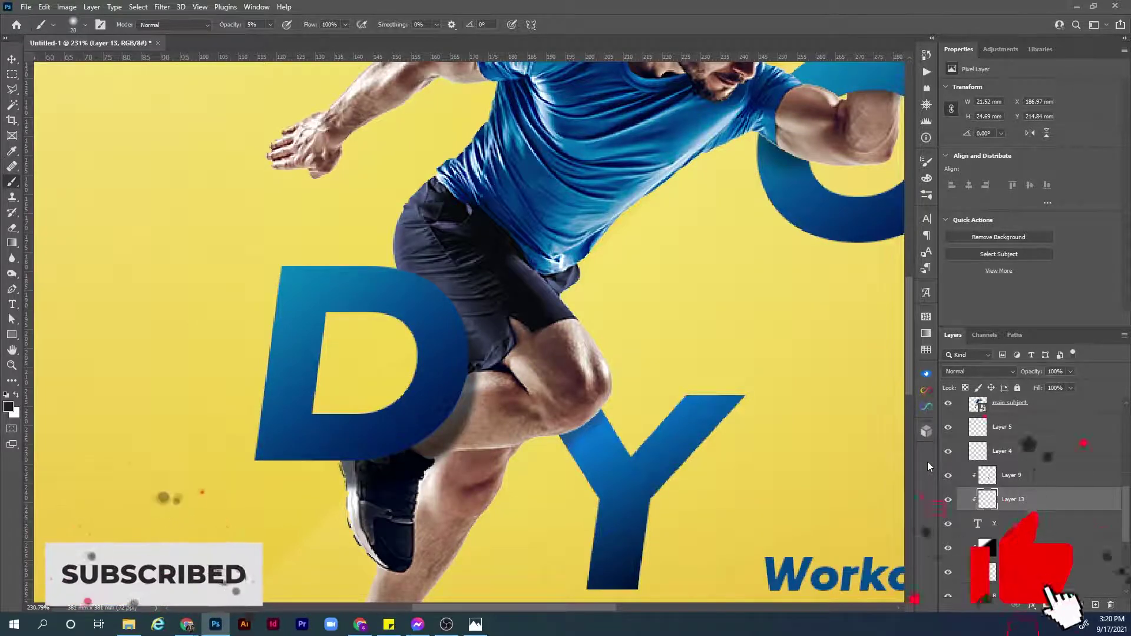
Fit the poster on screen, select the main subject layer and bring up the Filter menu
key("ctrl+0")
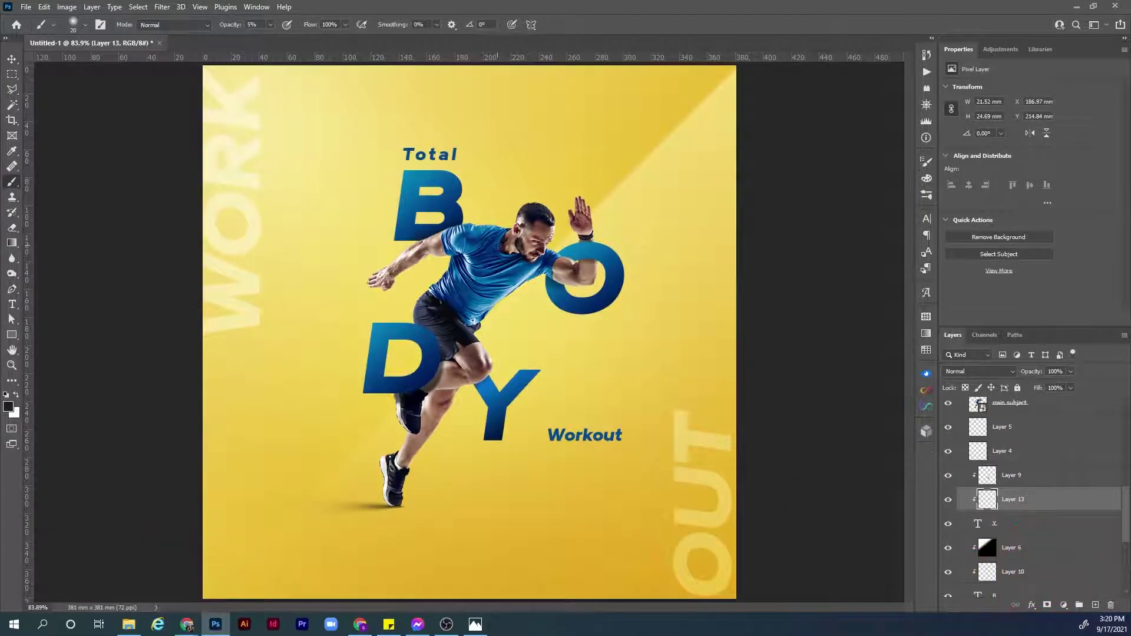
key("v")
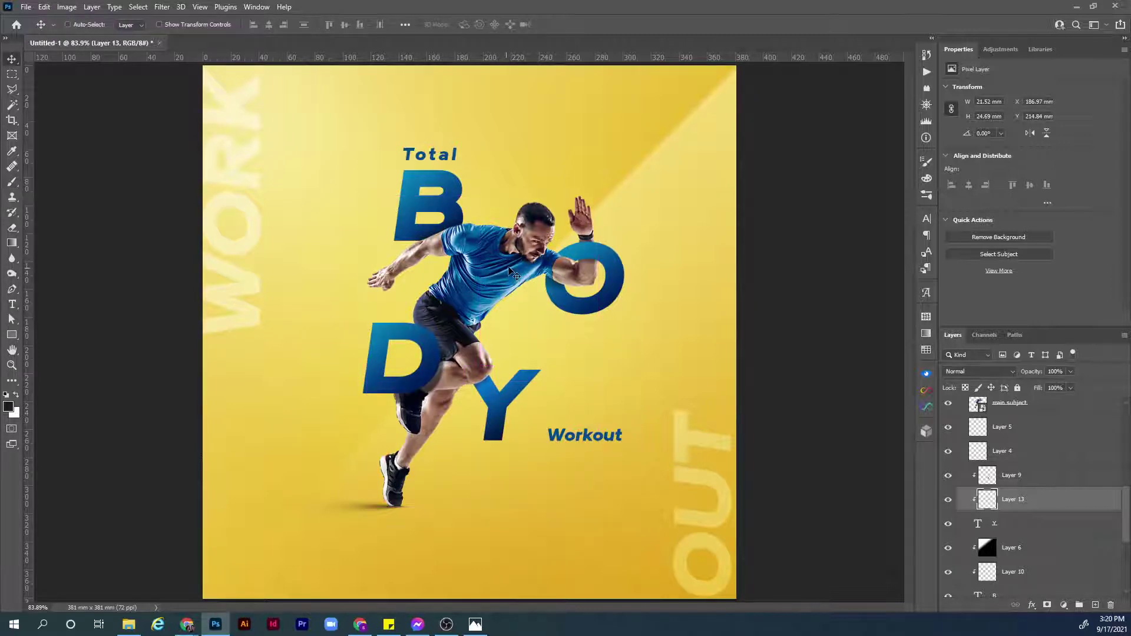
left_click(511, 274, "ctrl")
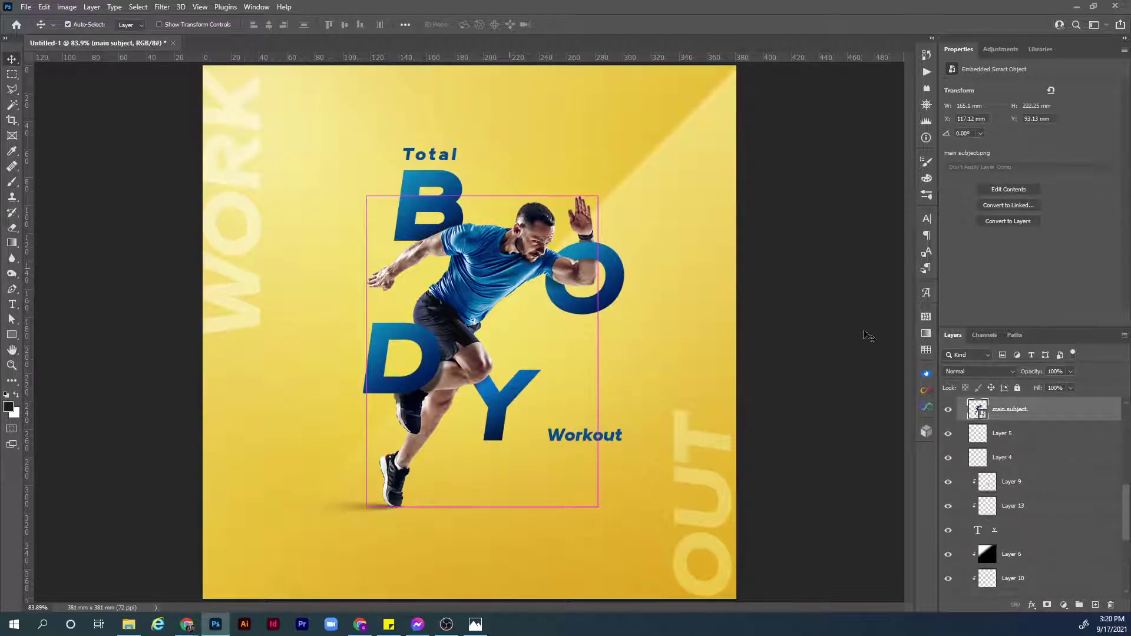
left_click_drag(1126, 508, 1125, 494)
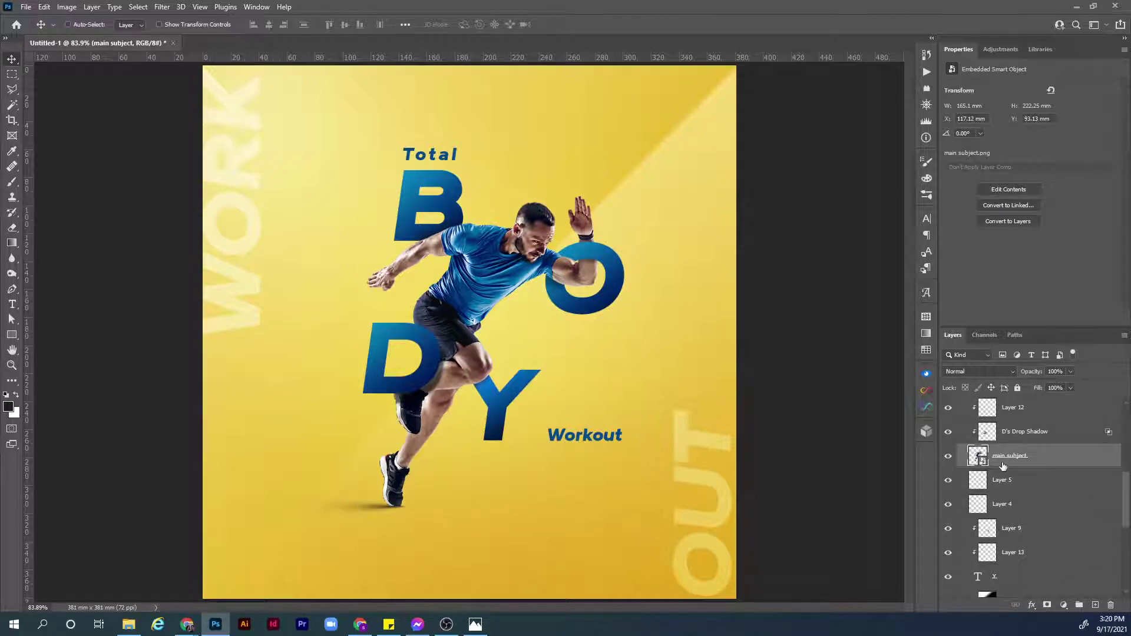
right_click(1060, 460)
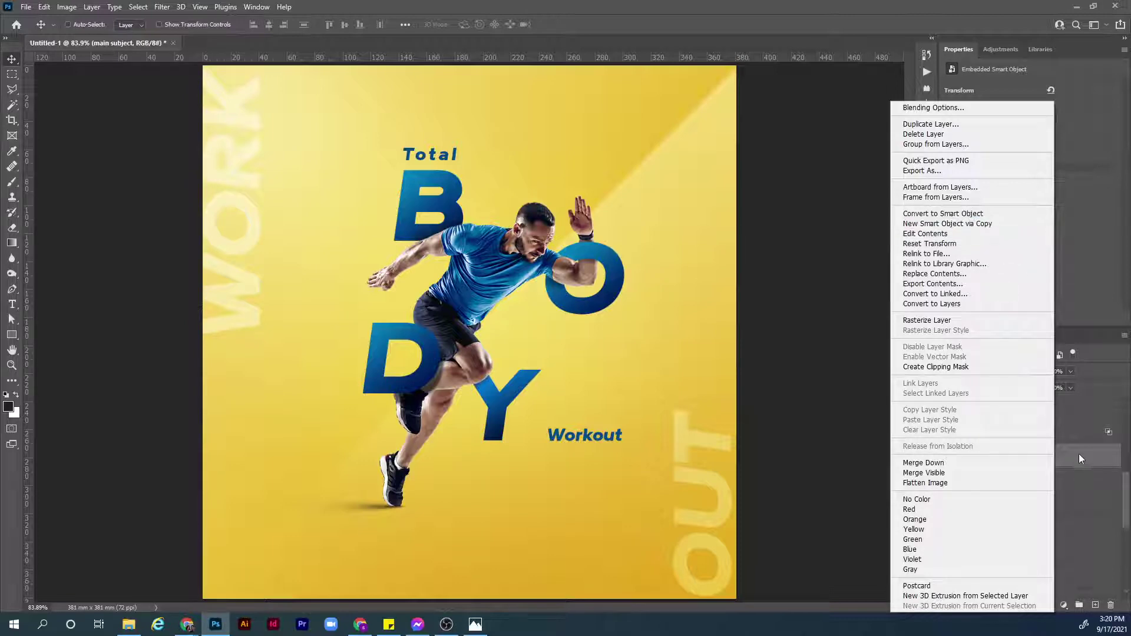
left_click(1062, 428)
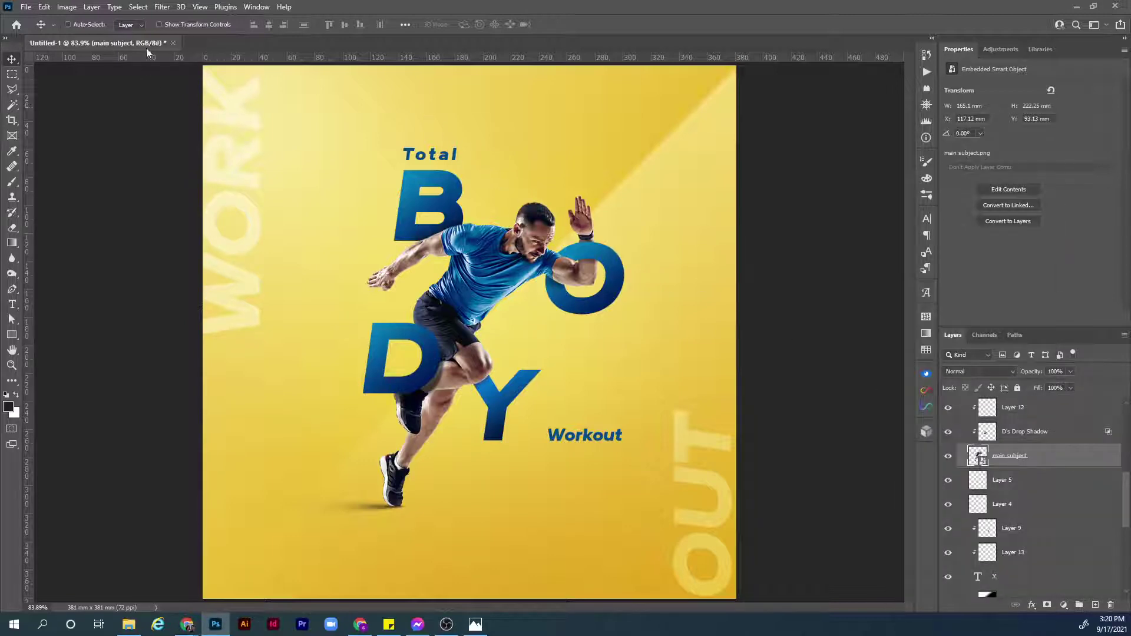
left_click(164, 8)
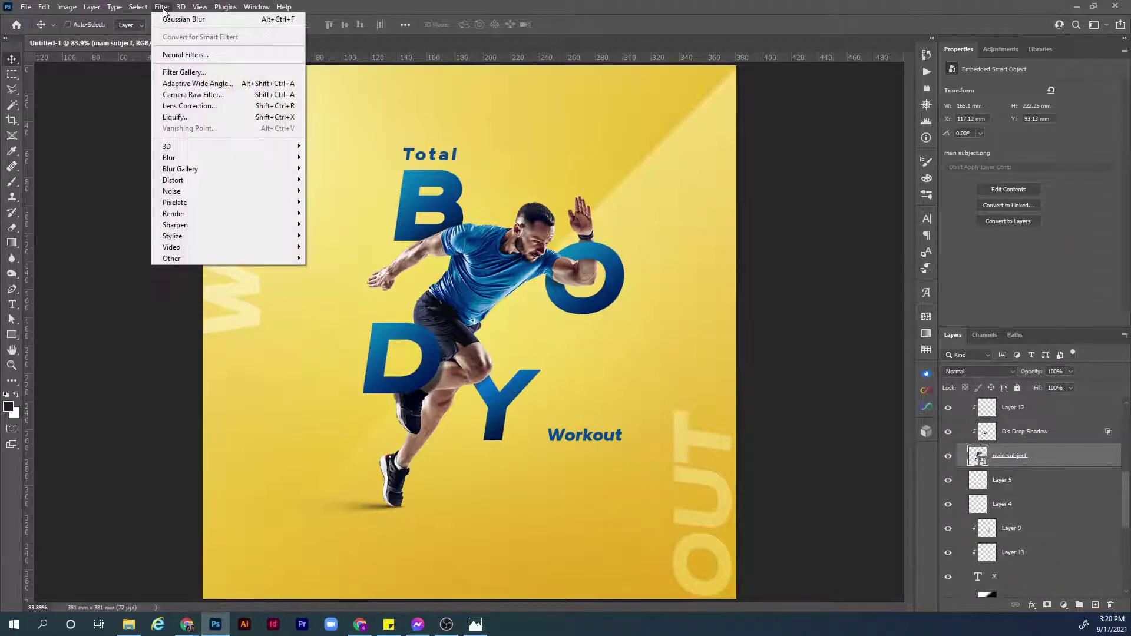
Give the runner a leftward Path Blur with the Rear Sync Flash preset, speed 102%, taper 20%
mouse_move(263, 171)
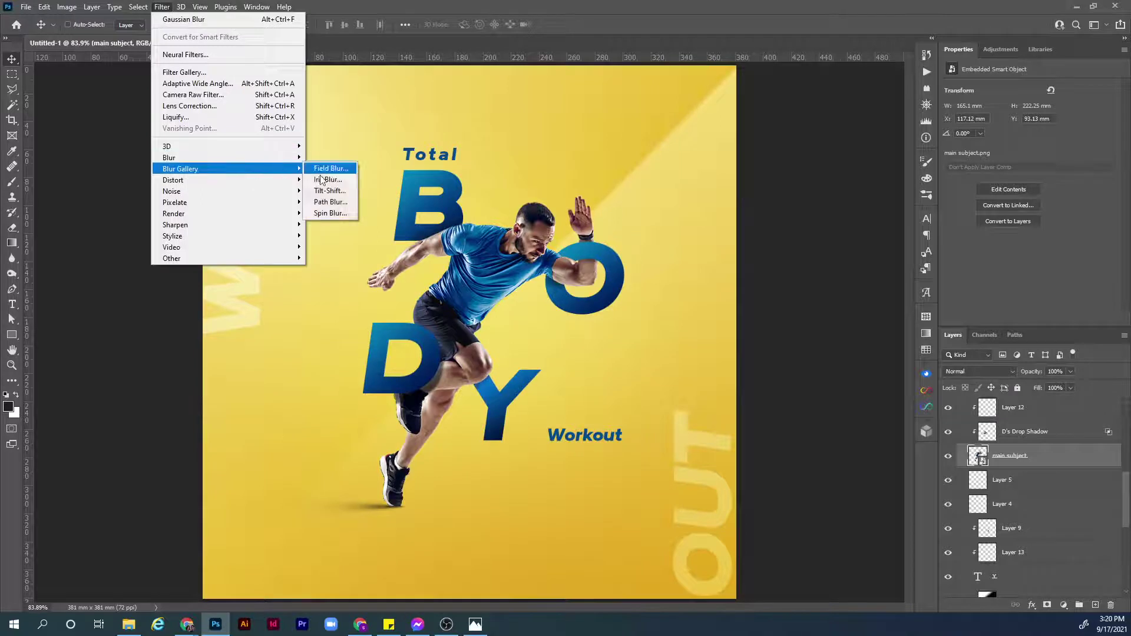
left_click(342, 202)
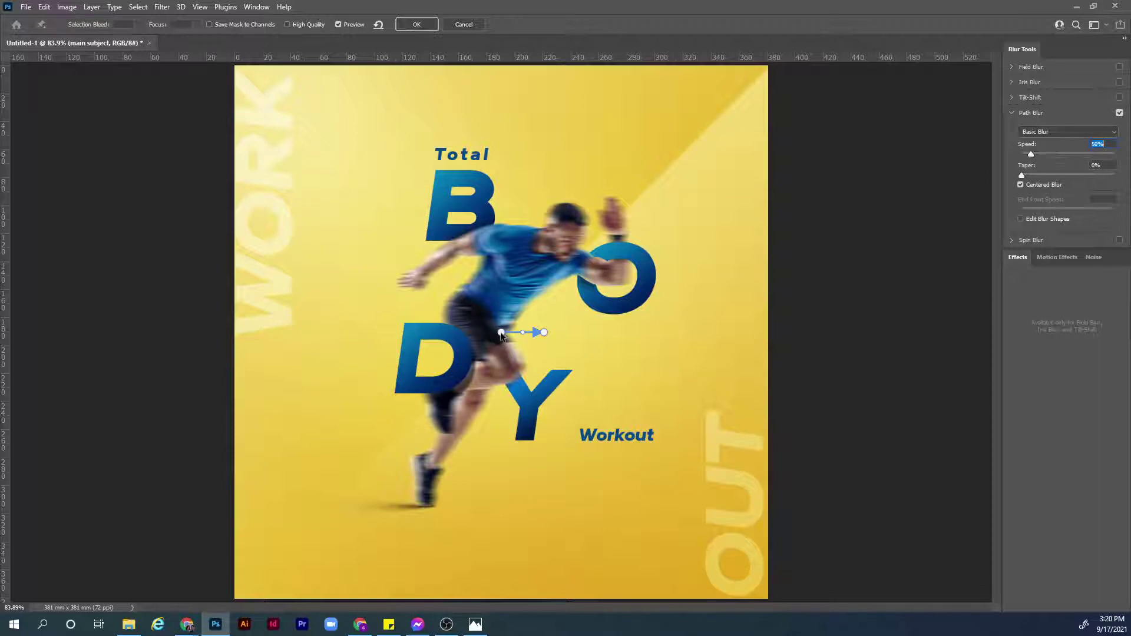
left_click_drag(501, 334, 370, 309)
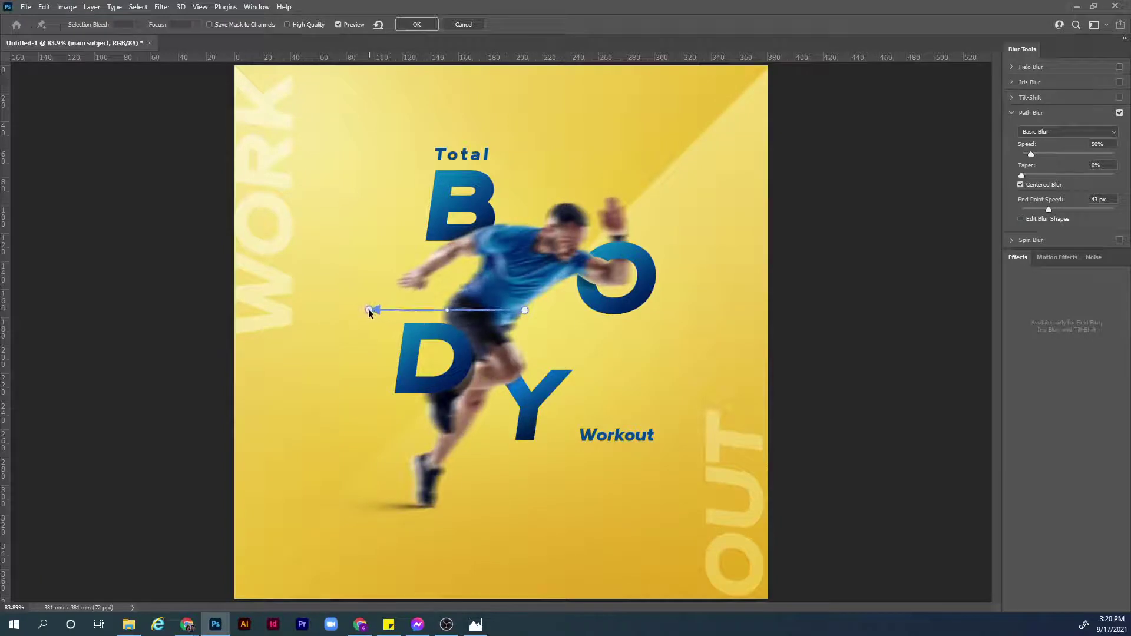
left_click(1047, 131)
left_click(1046, 147)
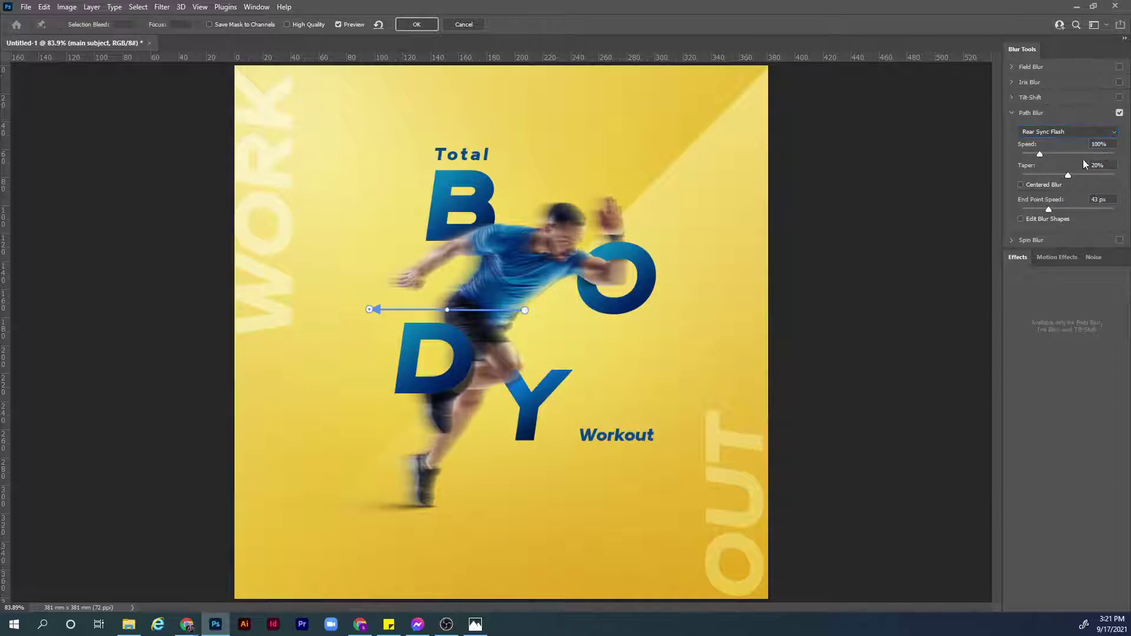
left_click(1041, 154)
Commit the path blur and zoom in on the man's upper body
left_click(423, 25)
key("z")
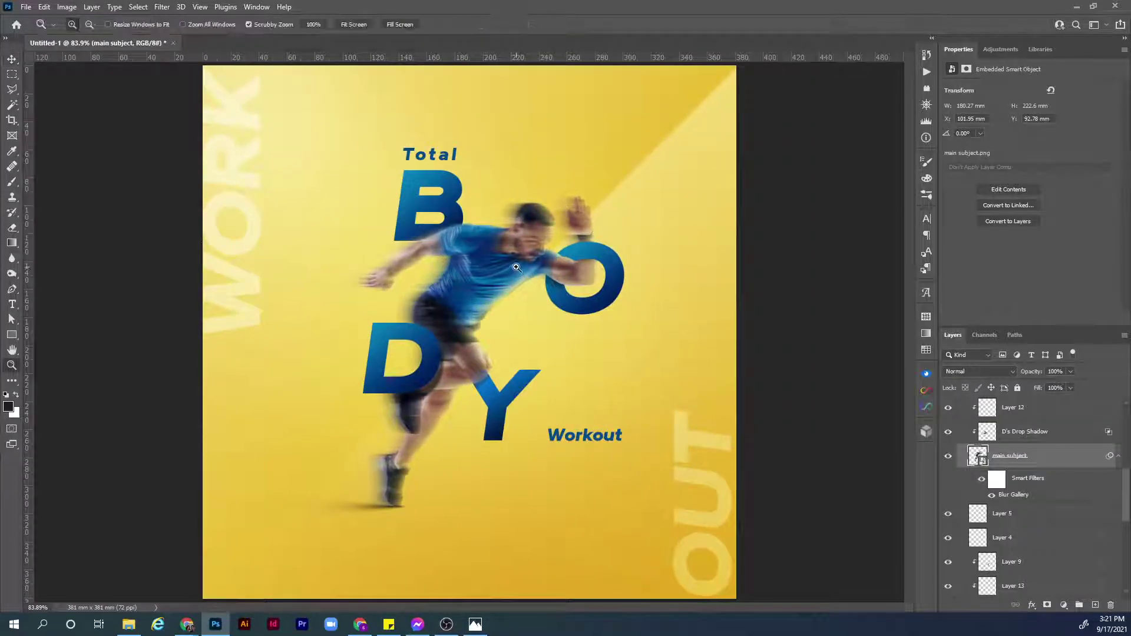
left_click_drag(515, 272, 559, 284)
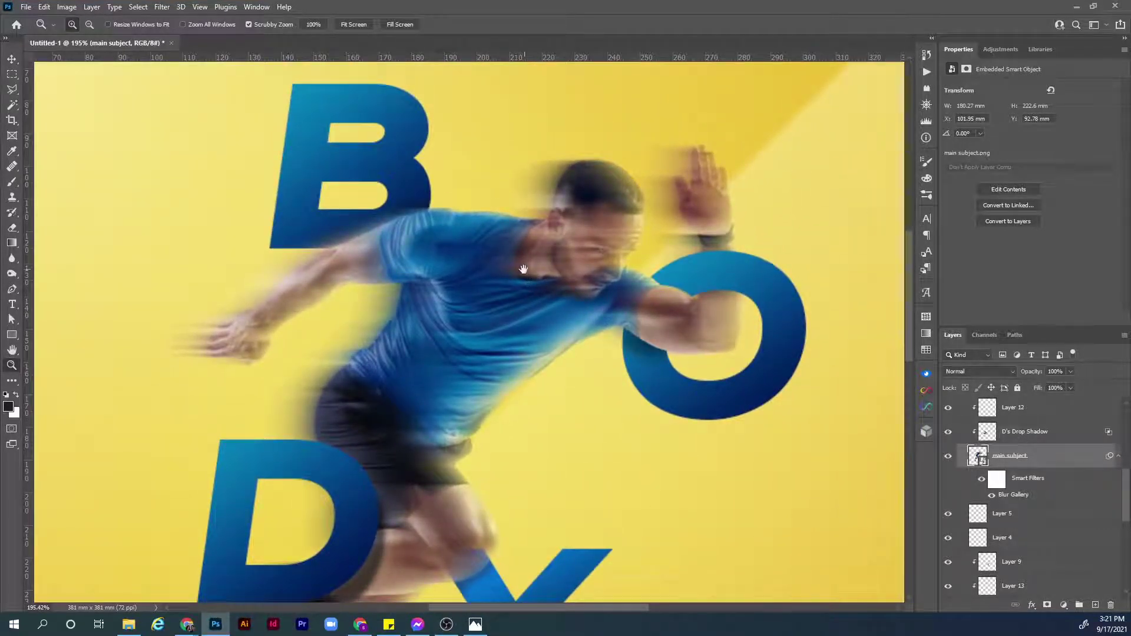
scroll(560, 262, "left", 2)
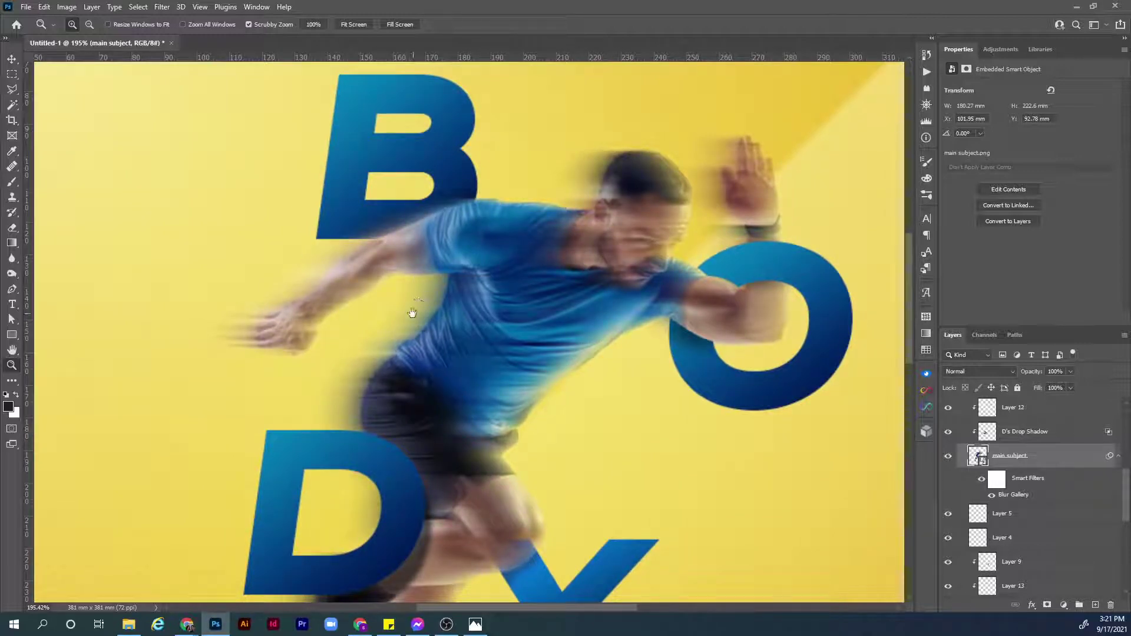
left_click_drag(412, 312, 470, 257)
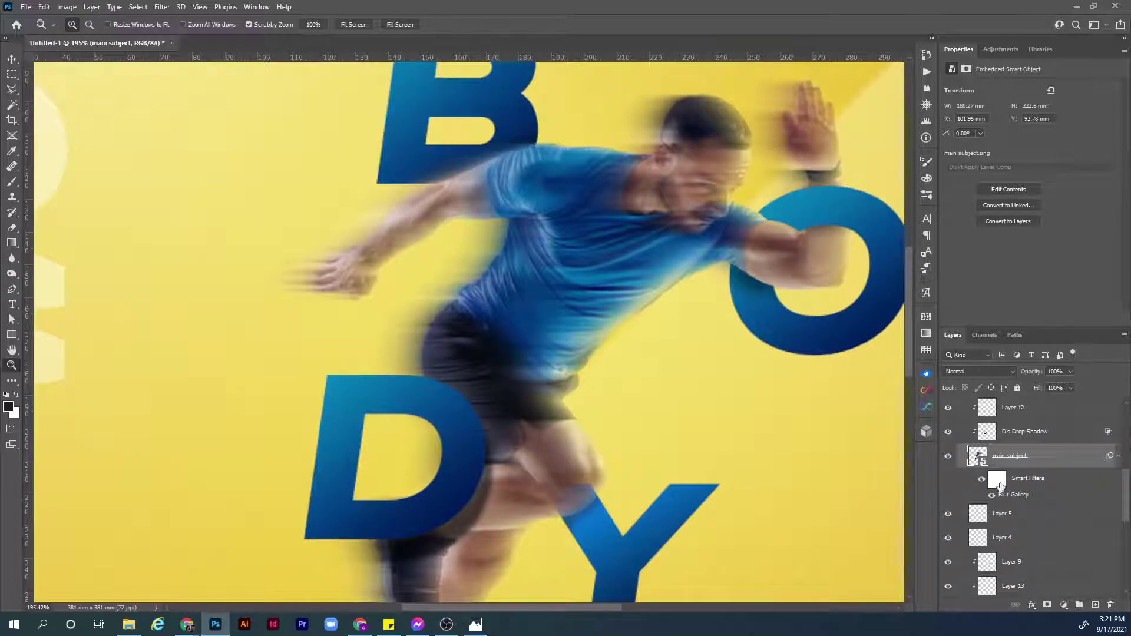
Invert the Blur Gallery filter mask to black so the runner looks sharp
left_click(998, 480)
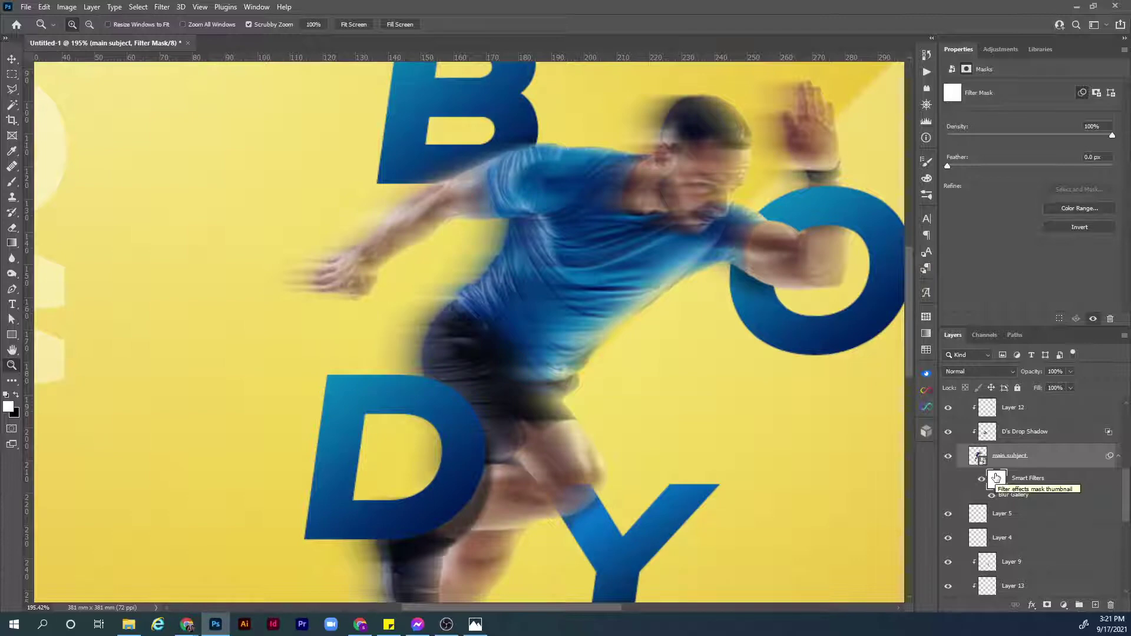
key("ctrl+i")
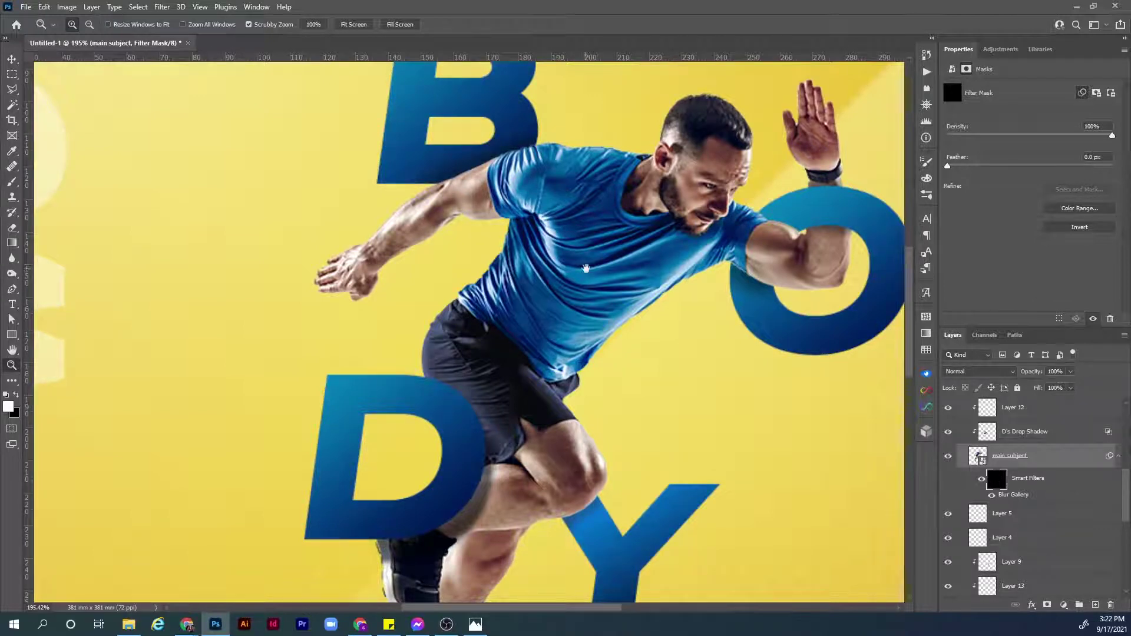
left_click_drag(586, 269, 549, 333)
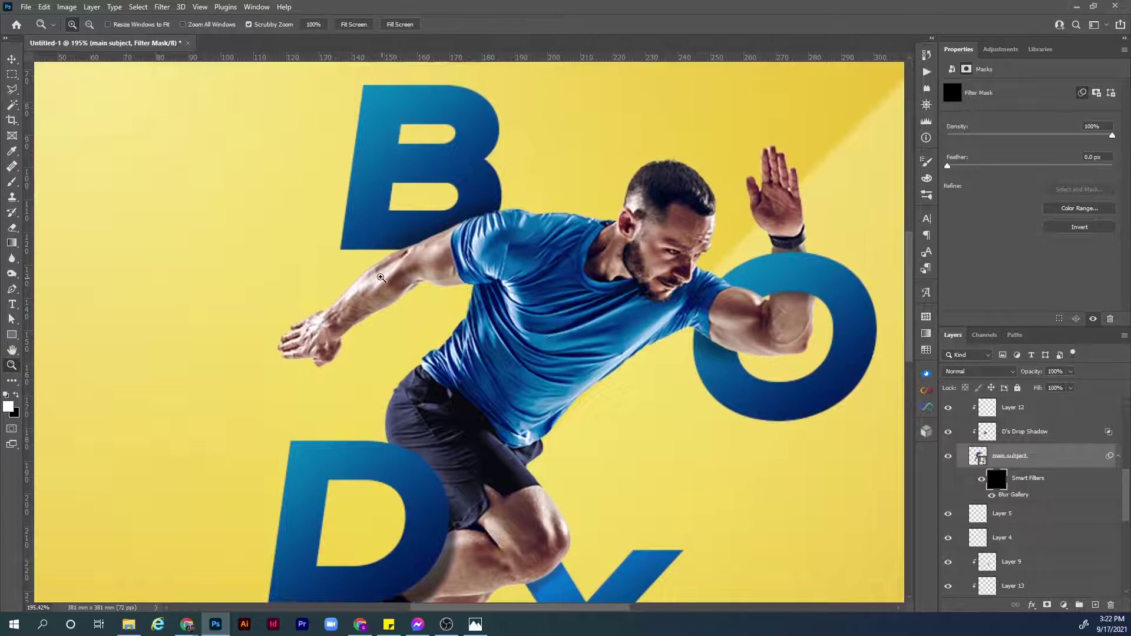
Set up a white brush of about 95 px at 50% opacity
key("b")
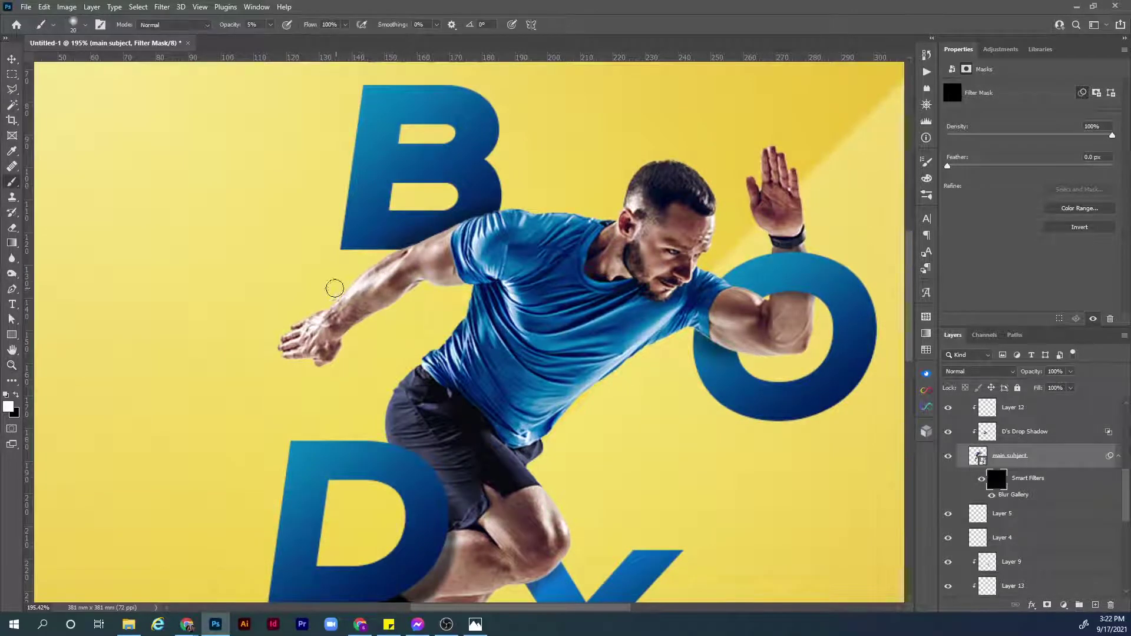
left_click(9, 408)
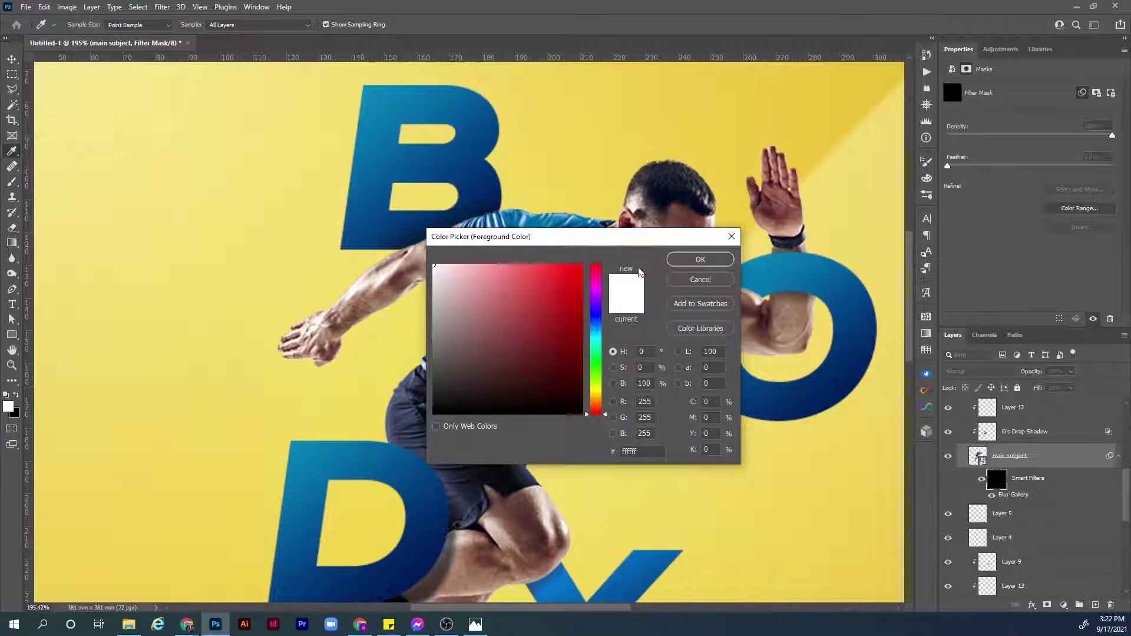
left_click(678, 260)
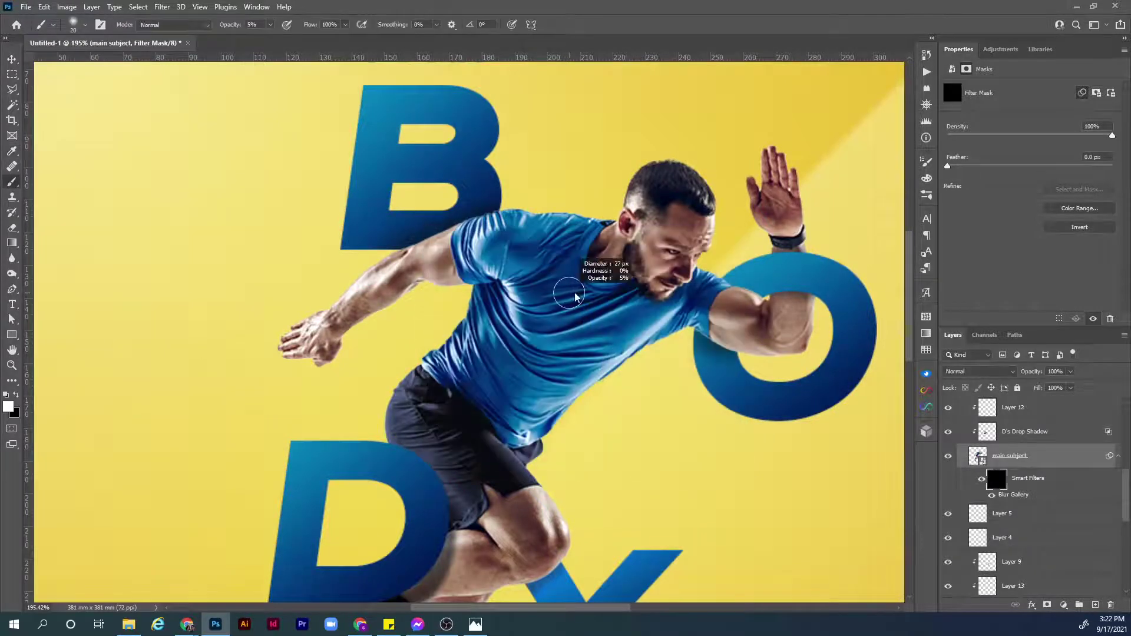
left_click_drag(575, 297, 614, 295)
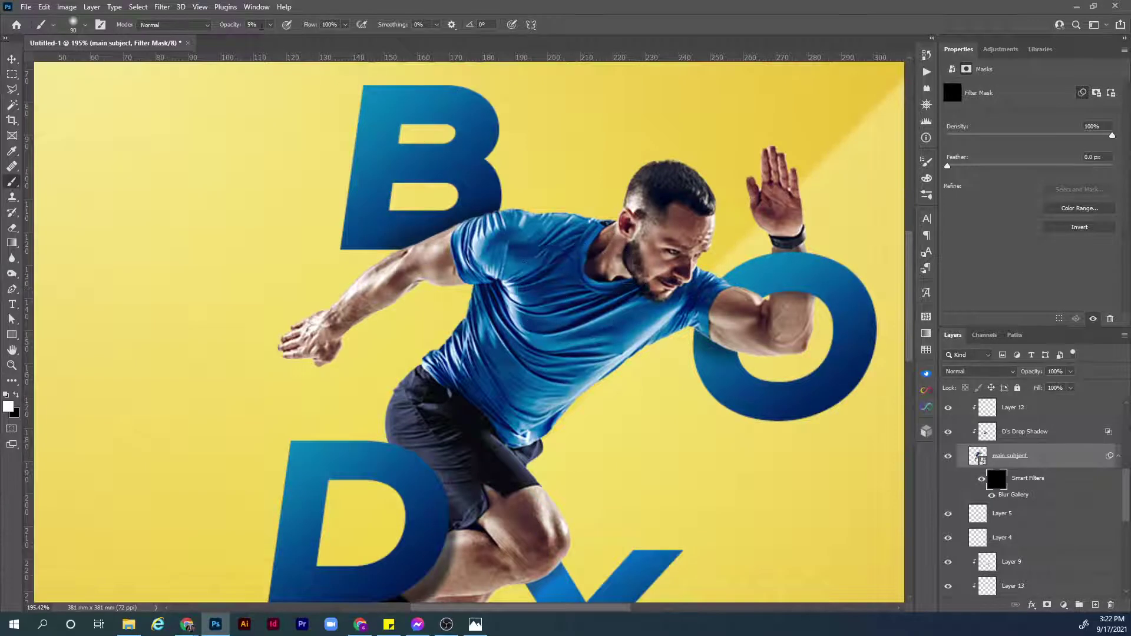
type("50")
key("Return")
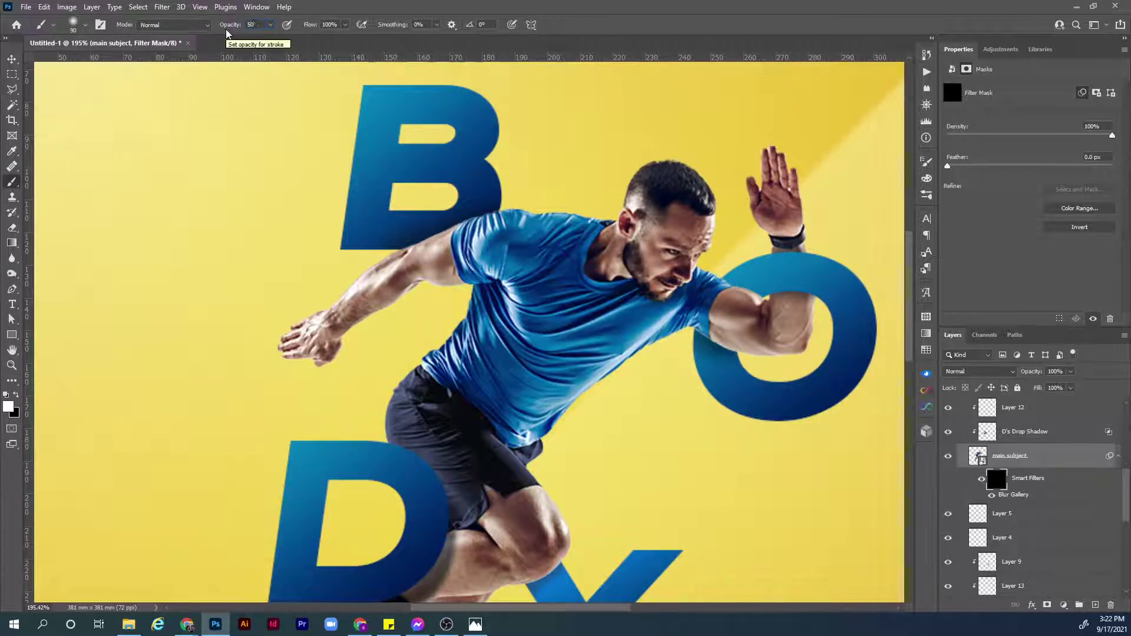
Paint blur back onto the hair, shirt edges and shorts at 80-70 px brush size
left_click_drag(706, 157, 677, 216)
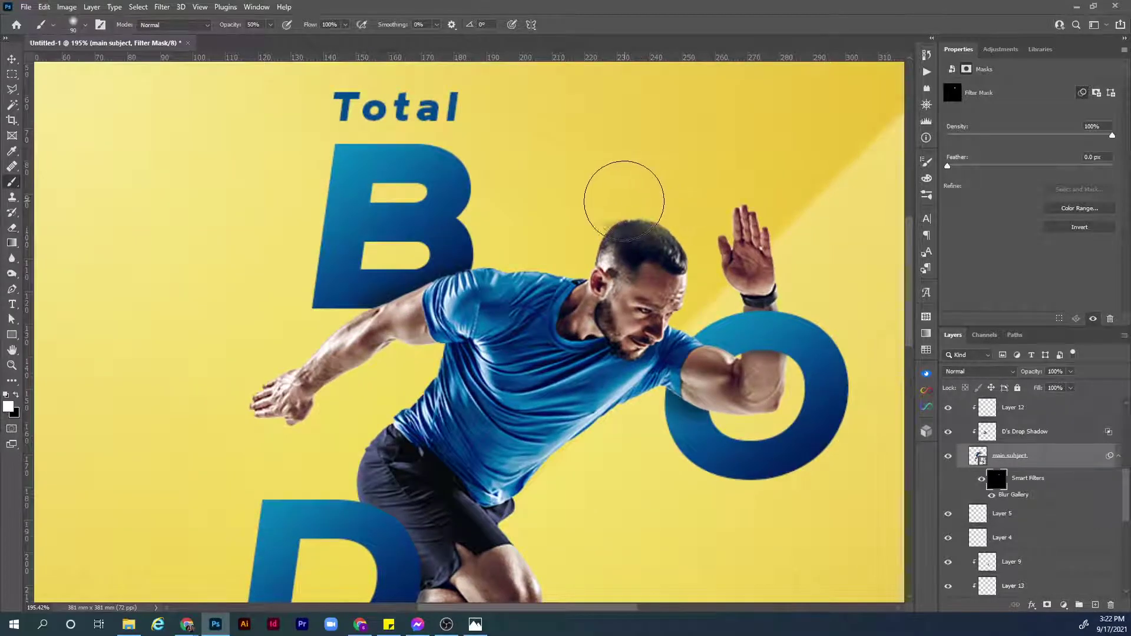
mouse_move(606, 197)
left_mouse_down()
mouse_move(576, 212)
mouse_move(579, 239)
mouse_move(586, 227)
mouse_move(571, 253)
mouse_move(505, 236)
mouse_move(377, 267)
mouse_move(331, 312)
mouse_move(265, 341)
mouse_move(228, 379)
mouse_move(251, 380)
left_mouse_up()
key("bracketleft")
scroll(251, 381, "down", 2)
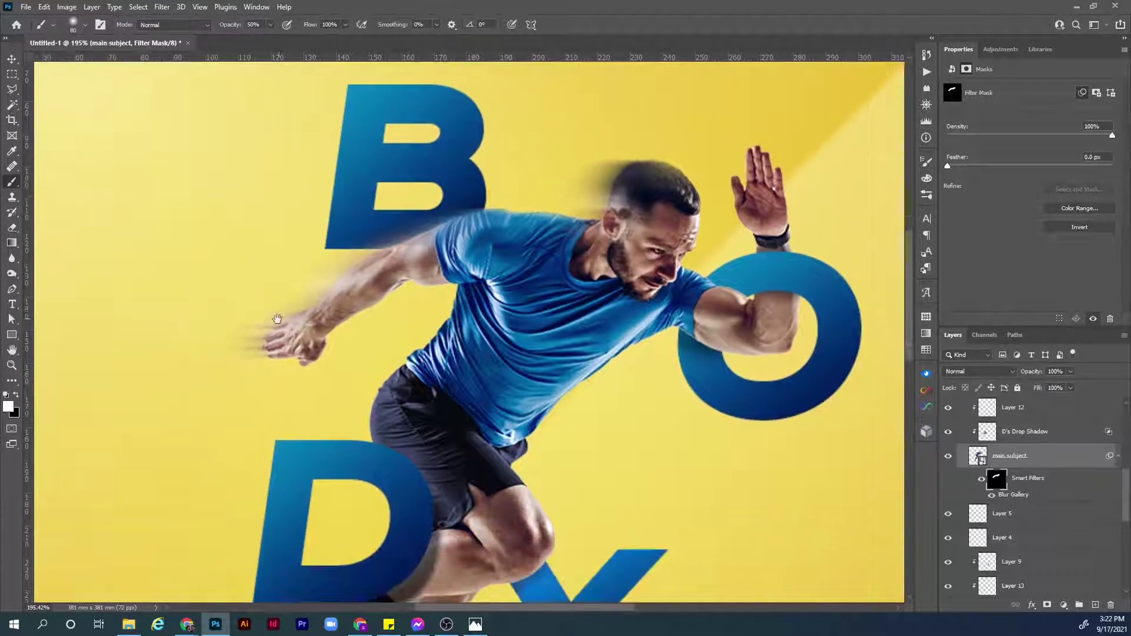
key("bracketleft")
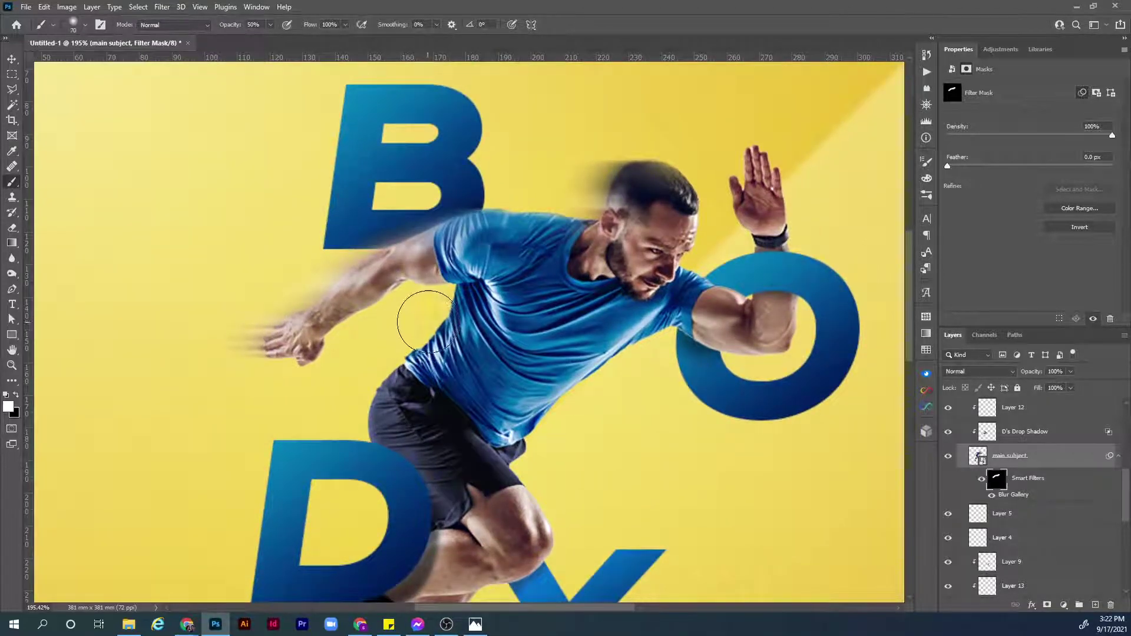
mouse_move(416, 316)
left_mouse_down()
mouse_move(386, 336)
mouse_move(372, 396)
mouse_move(381, 346)
left_mouse_up()
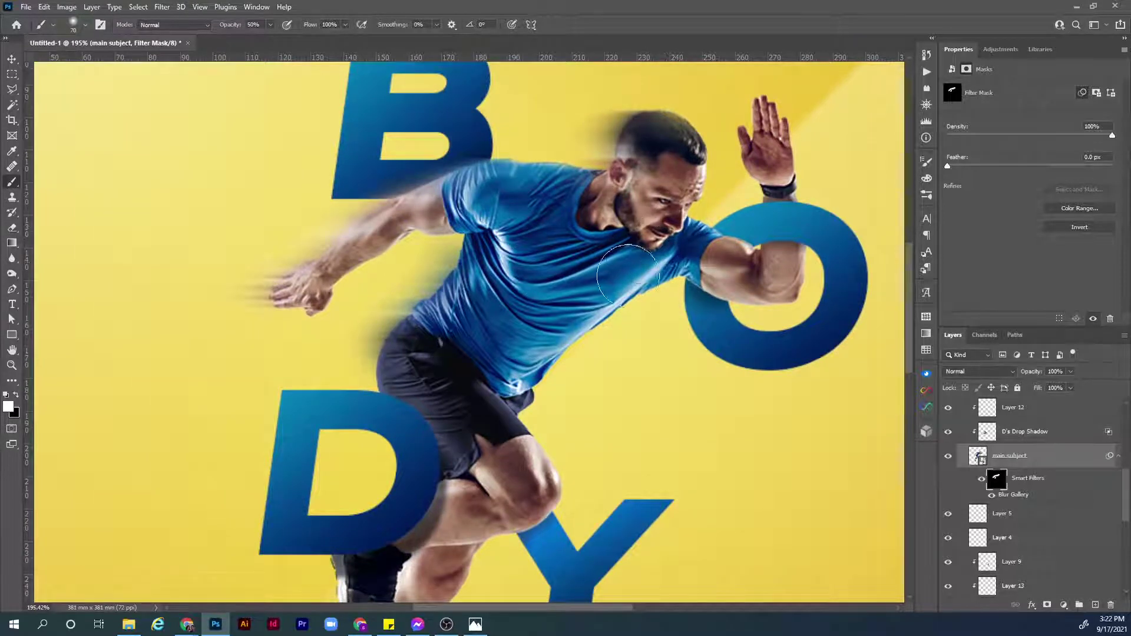
left_click_drag(450, 366, 499, 307)
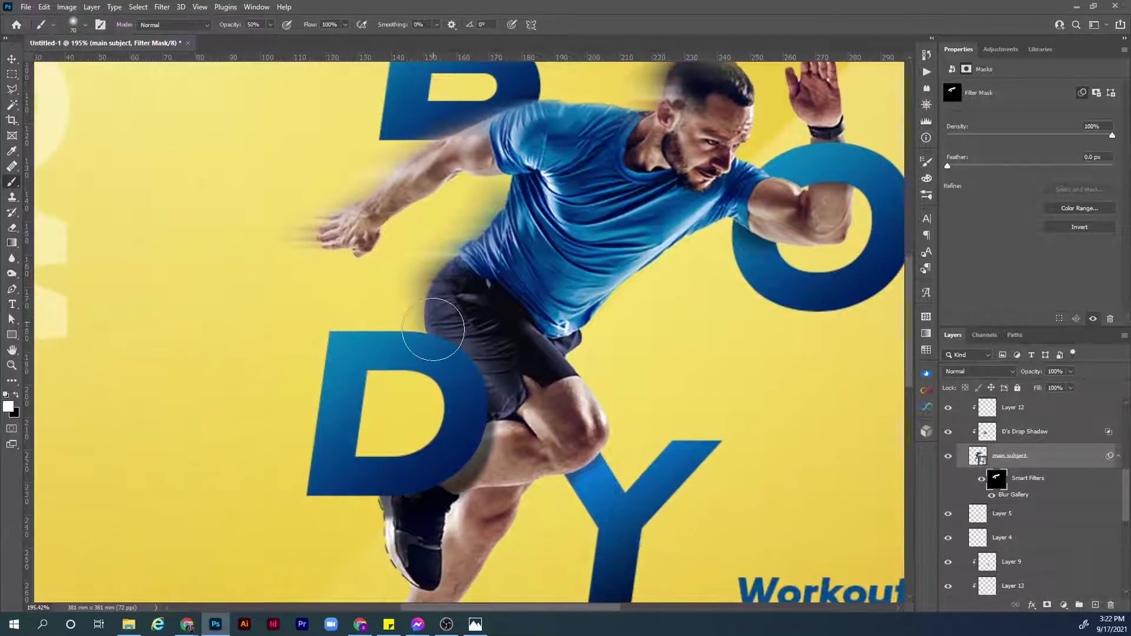
left_click_drag(477, 371, 515, 299)
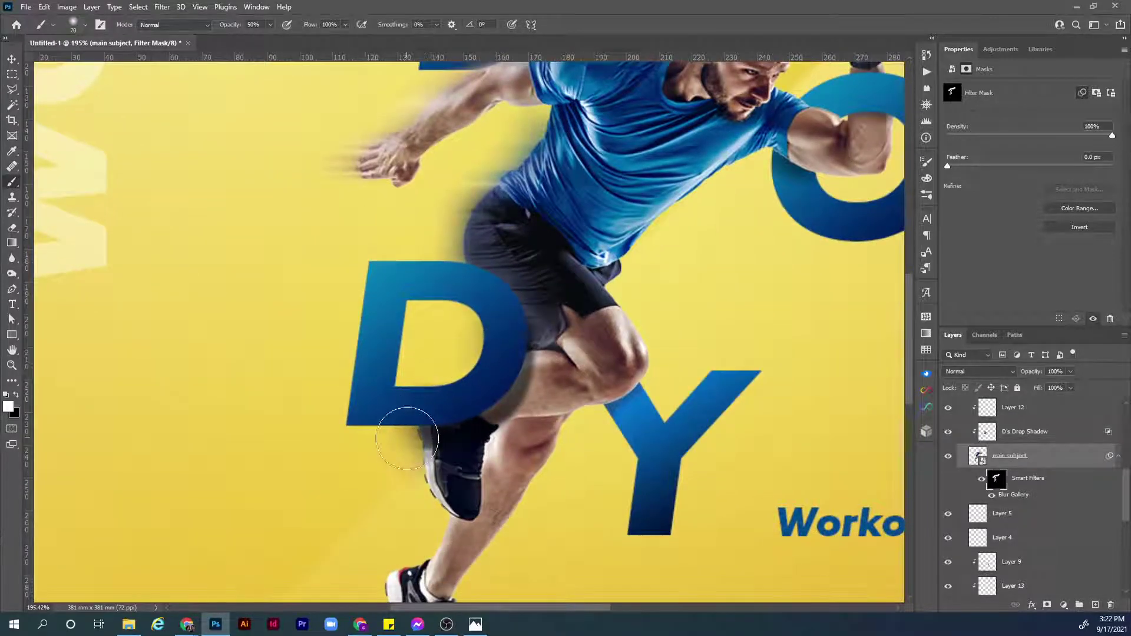
left_click_drag(415, 395, 405, 324)
left_click_drag(388, 492, 412, 414)
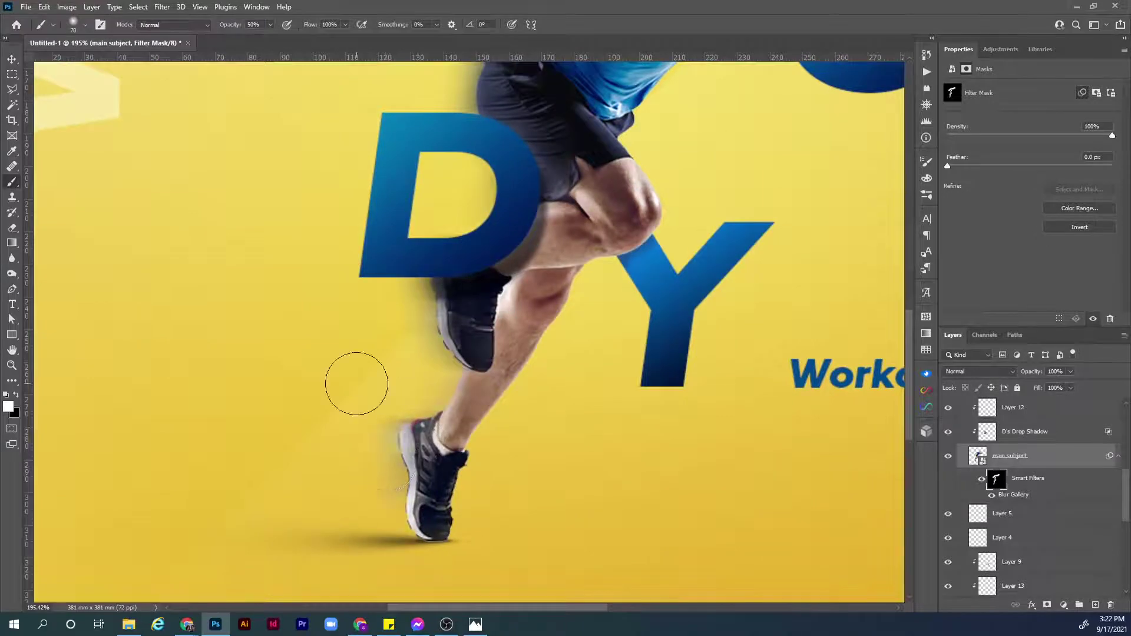
key("ctrl+0")
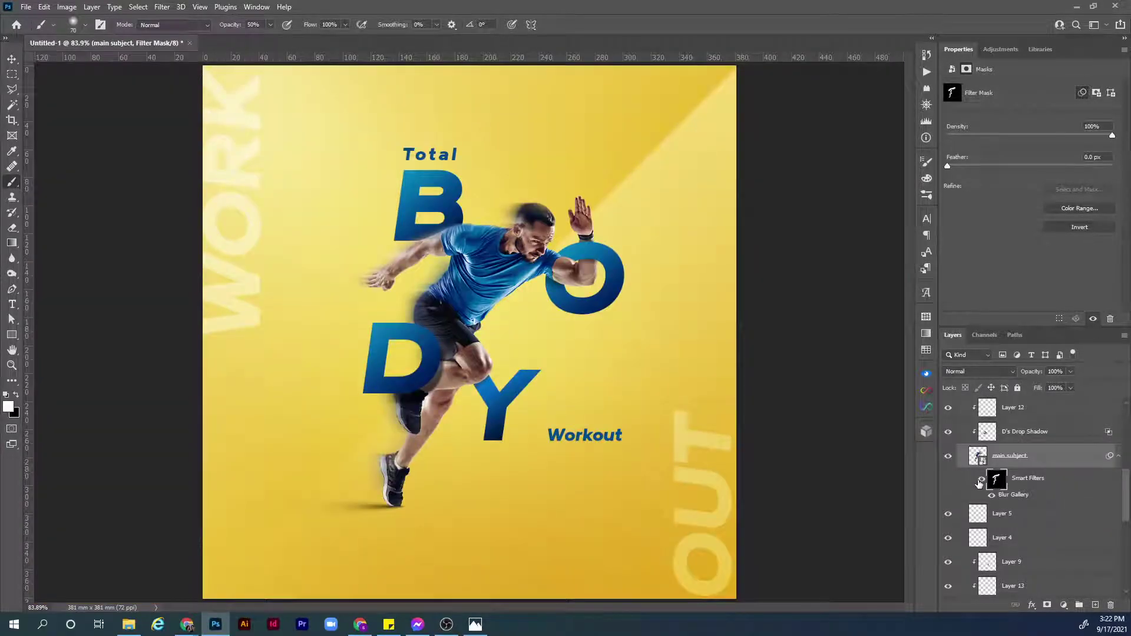
left_click(981, 481)
left_click(981, 481)
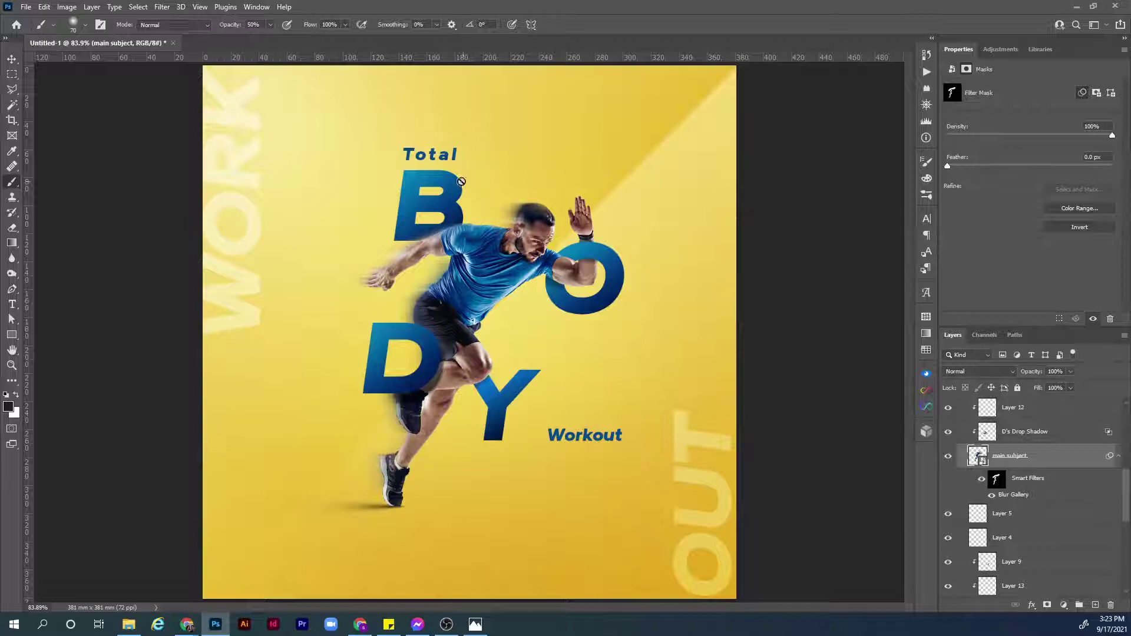
key("v")
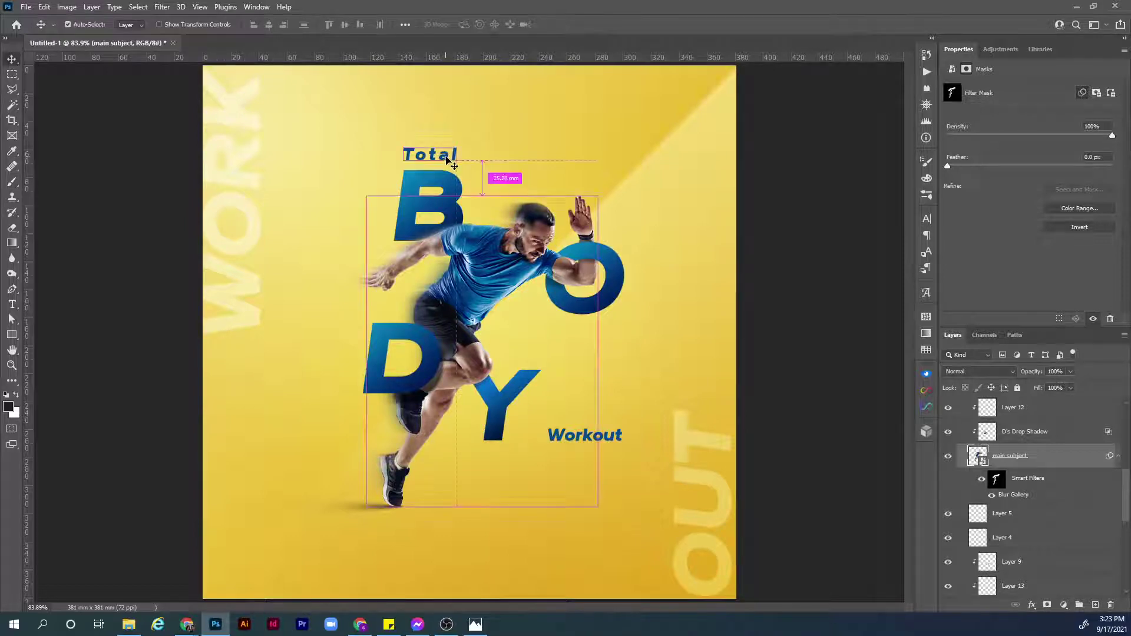
left_click(448, 157, "ctrl")
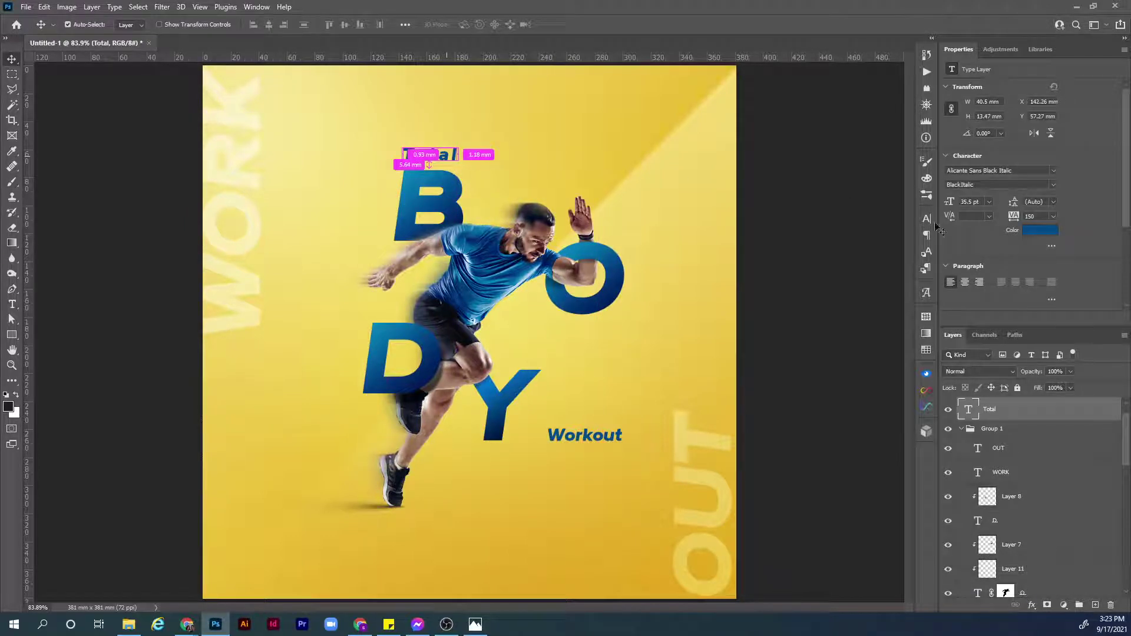
left_click(1036, 232)
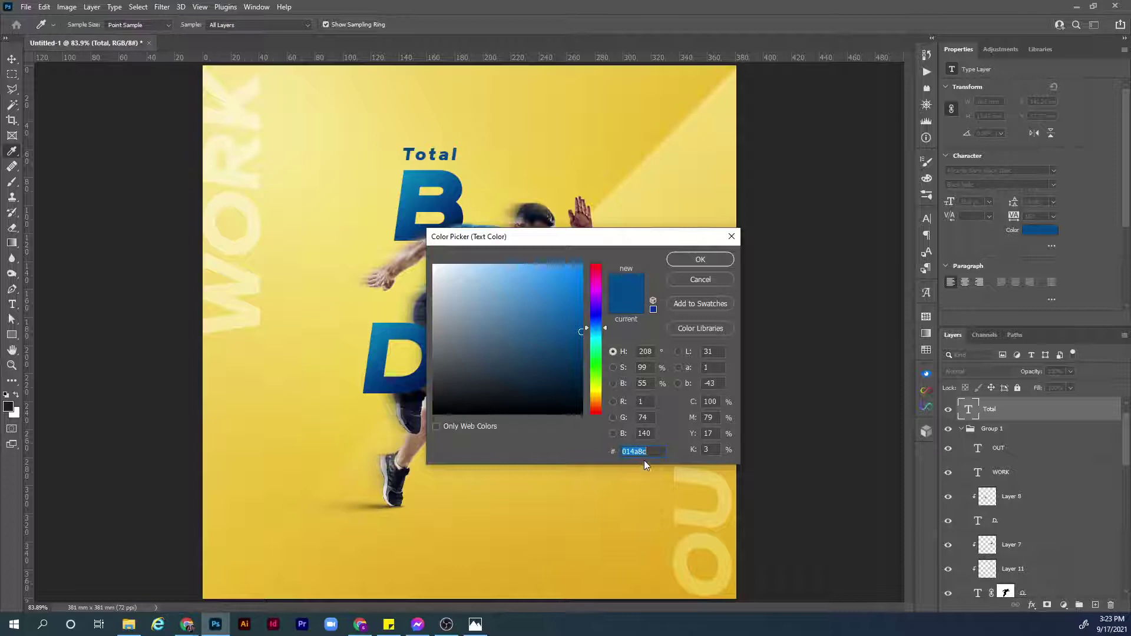
left_click_drag(479, 383, 430, 383)
left_click(683, 260)
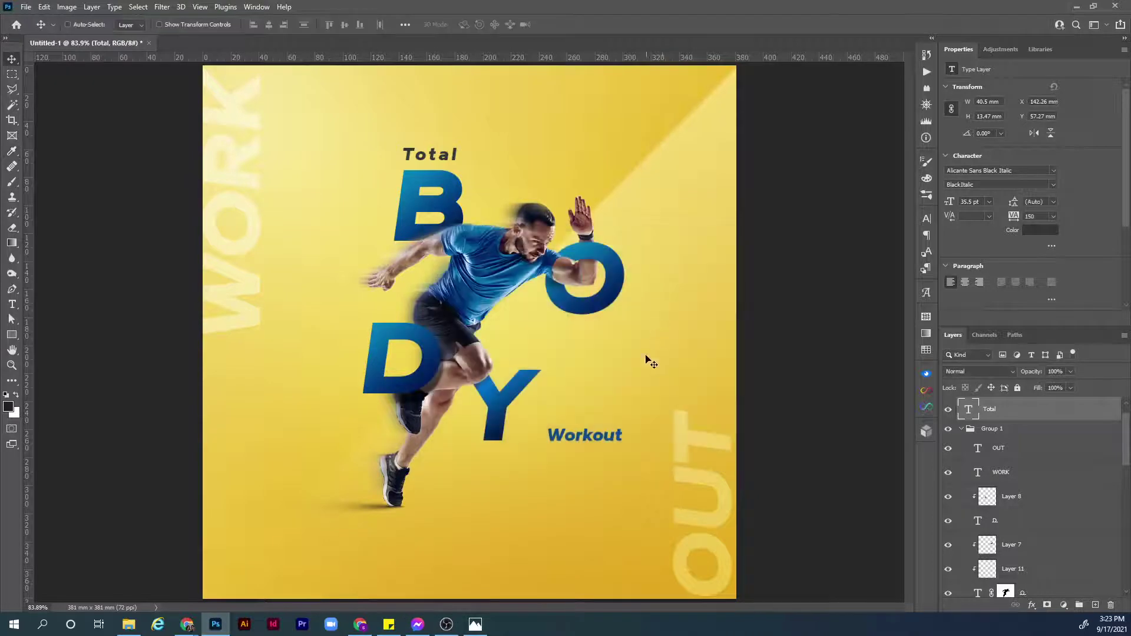
left_click(618, 439, "ctrl")
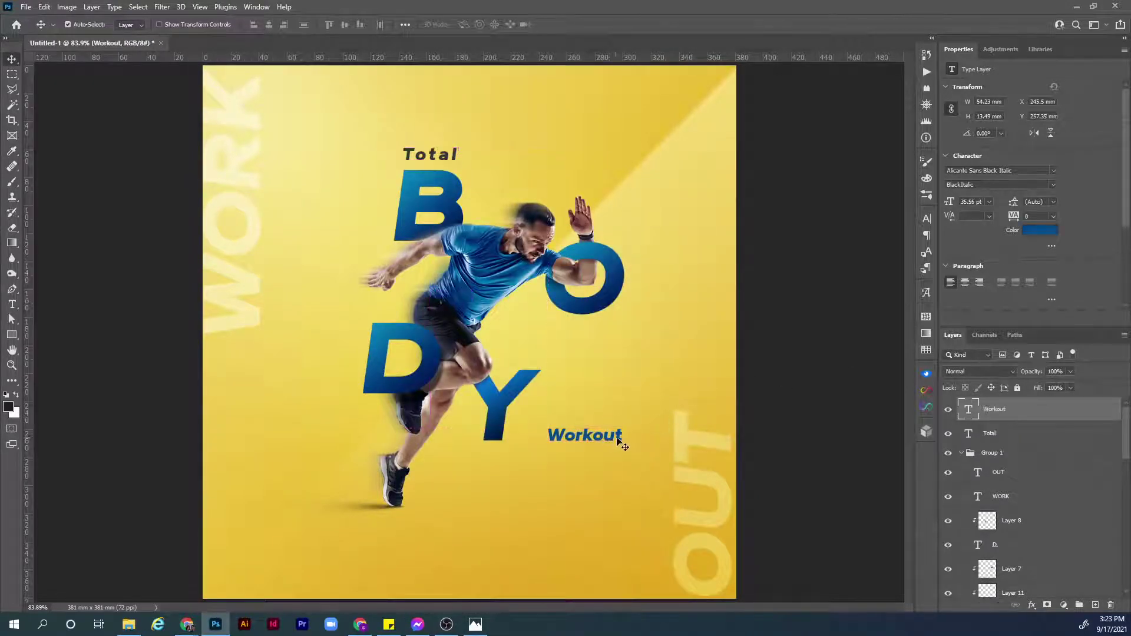
left_click(935, 351)
left_click(788, 349)
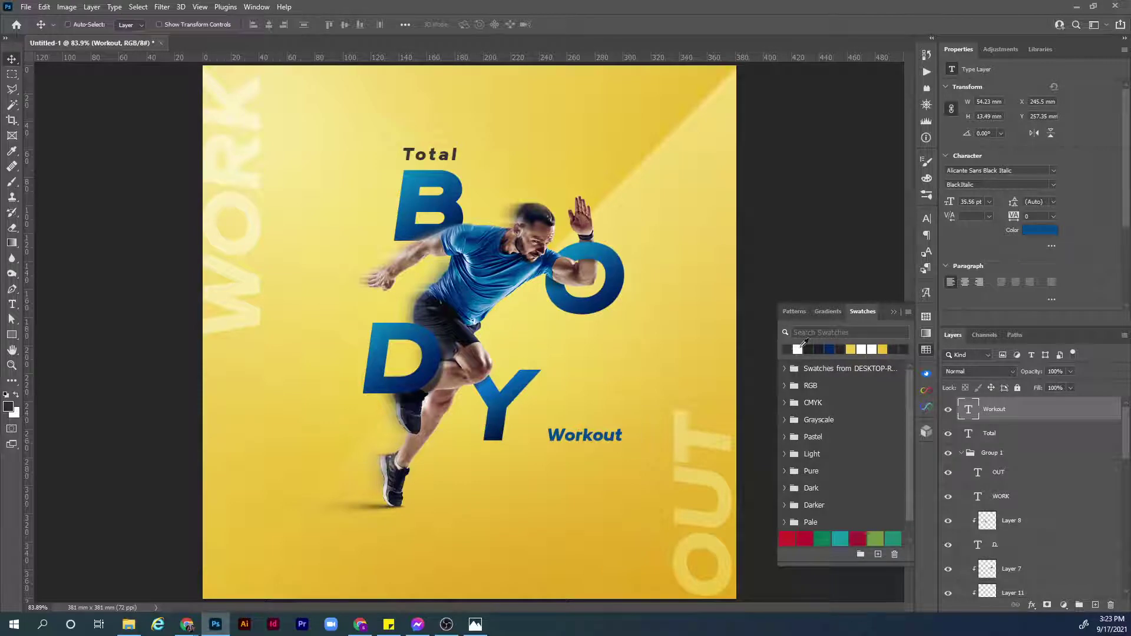
left_click(894, 312)
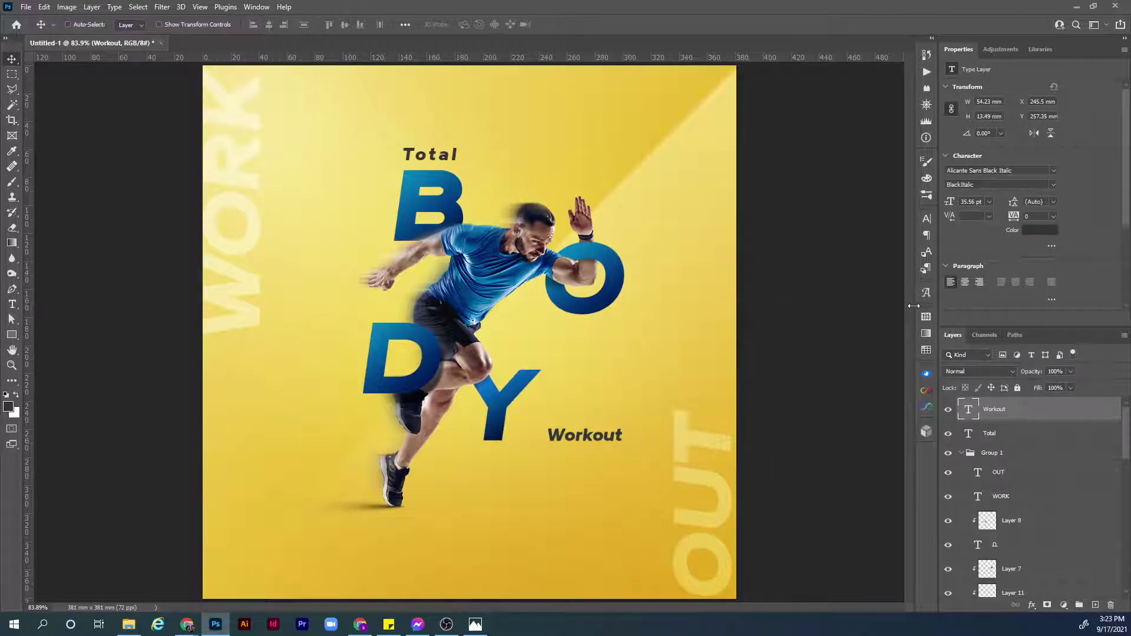
left_click(962, 454)
left_click(949, 453)
Show Group 1 again and select it, toggling its visibility to compare
left_click(949, 455)
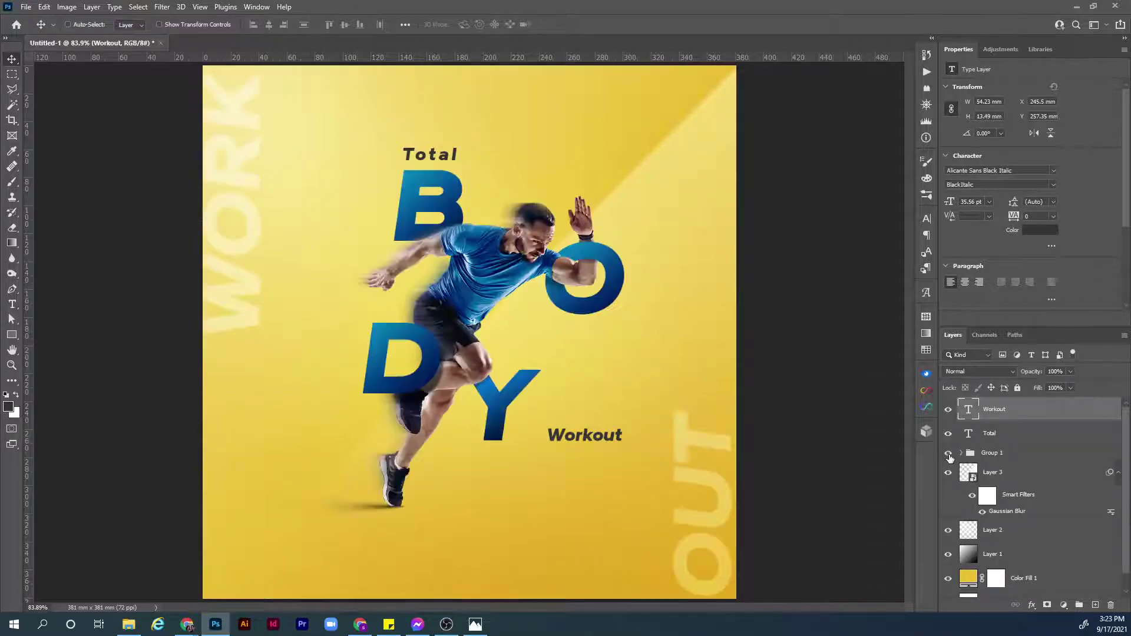
left_click(692, 450, "ctrl")
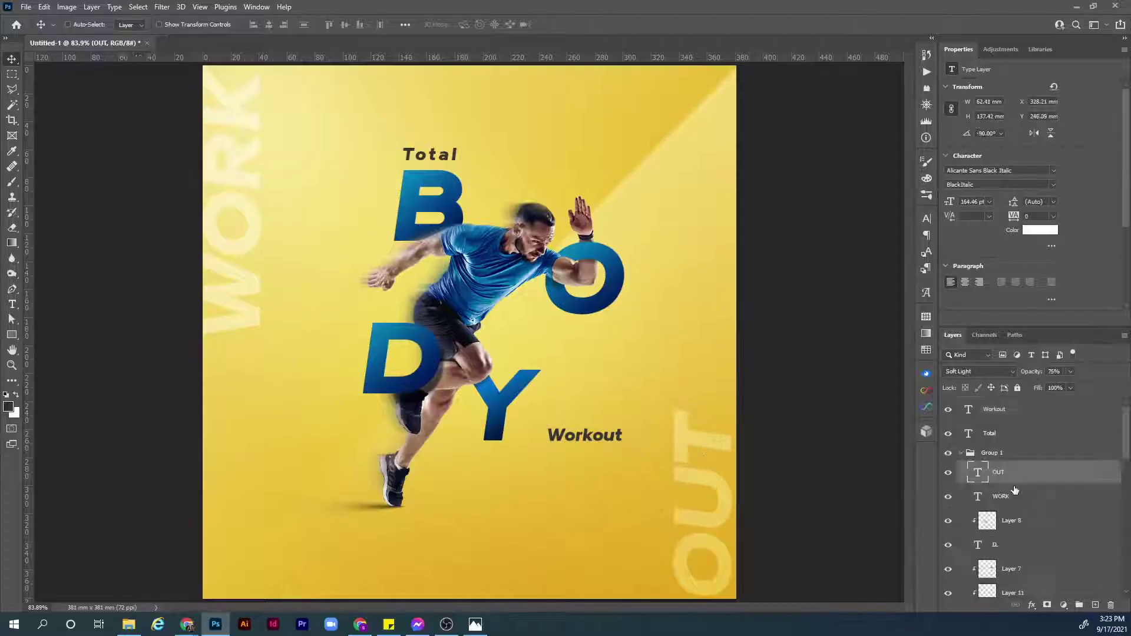
left_click(993, 476)
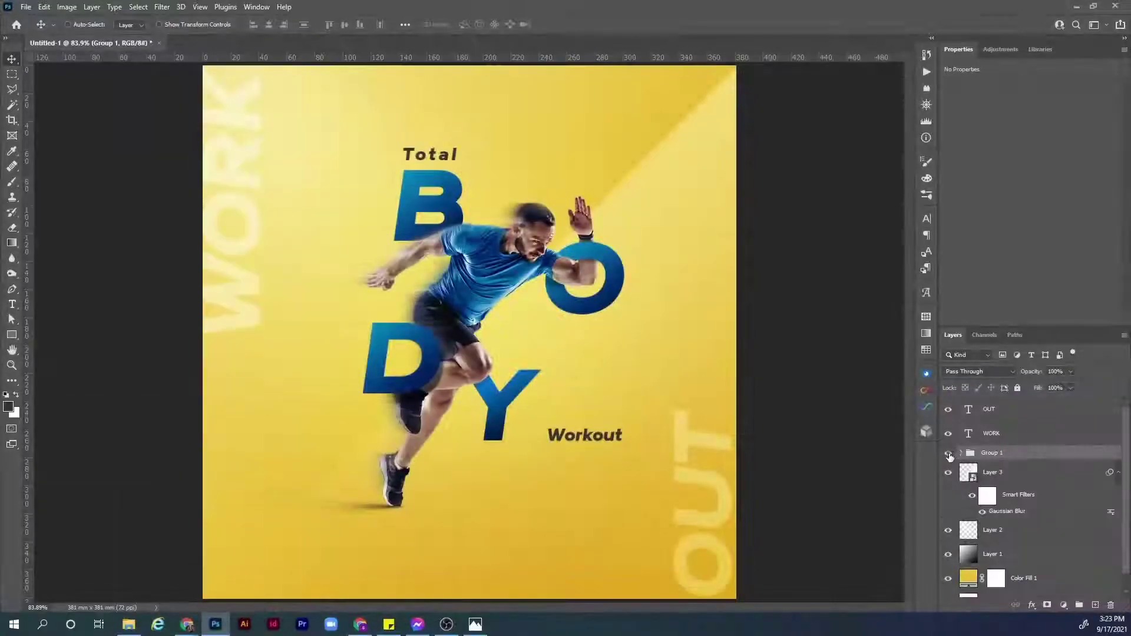
left_click(949, 453)
left_click(949, 454)
Scale Group 1 to about 106.18% and shift it slightly lower
key("ctrl+t")
left_click_drag(740, 334, 753, 333)
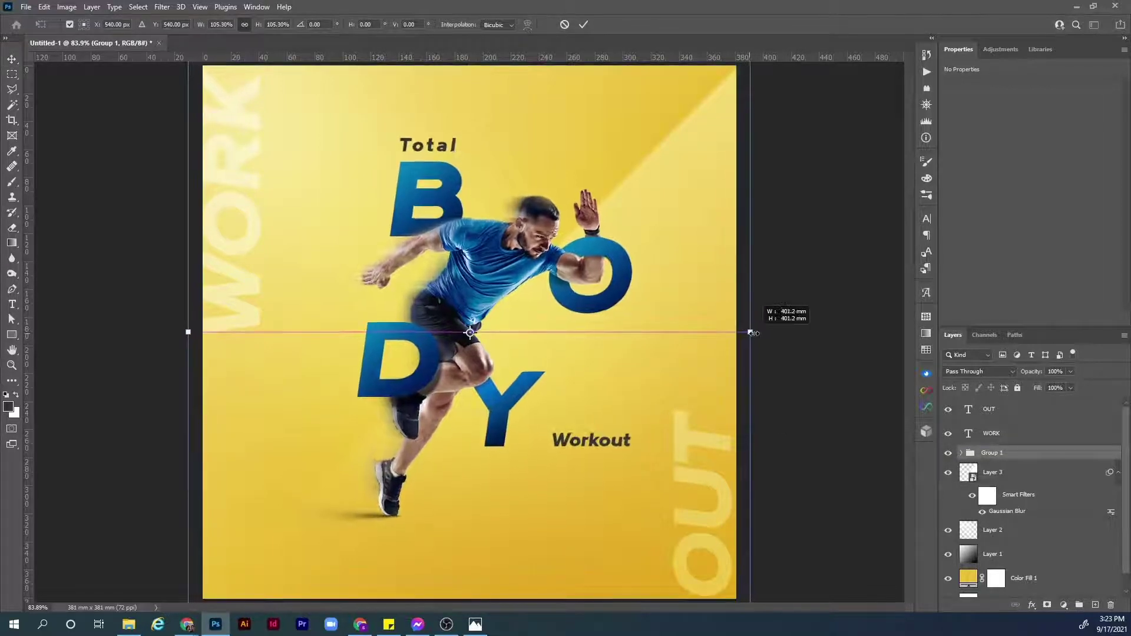
left_click_drag(648, 360, 647, 380)
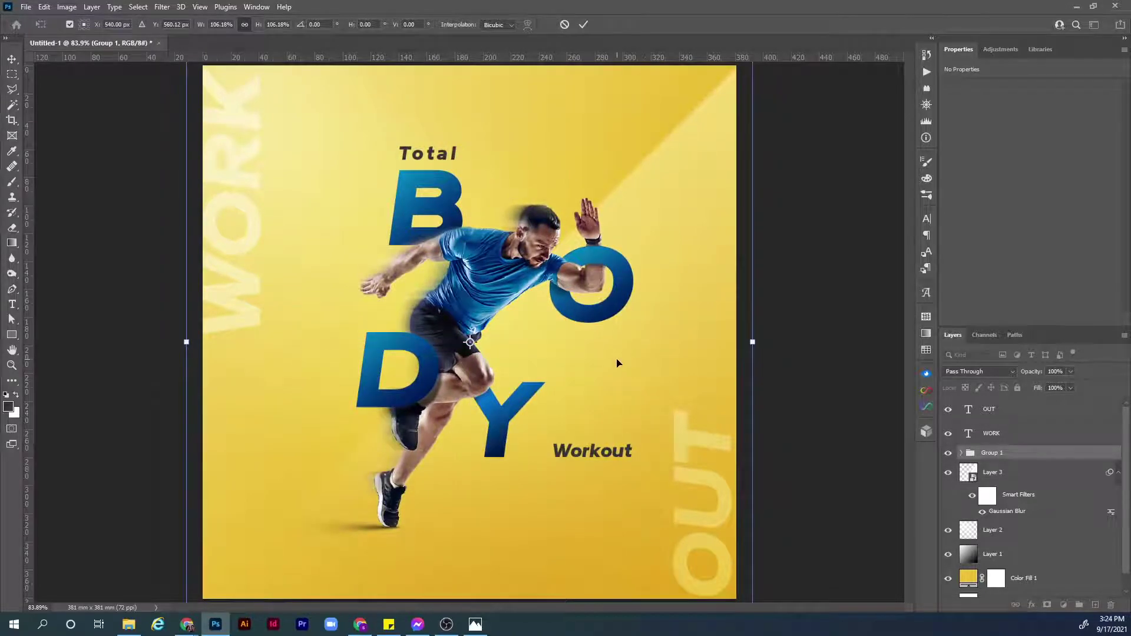
key("Return")
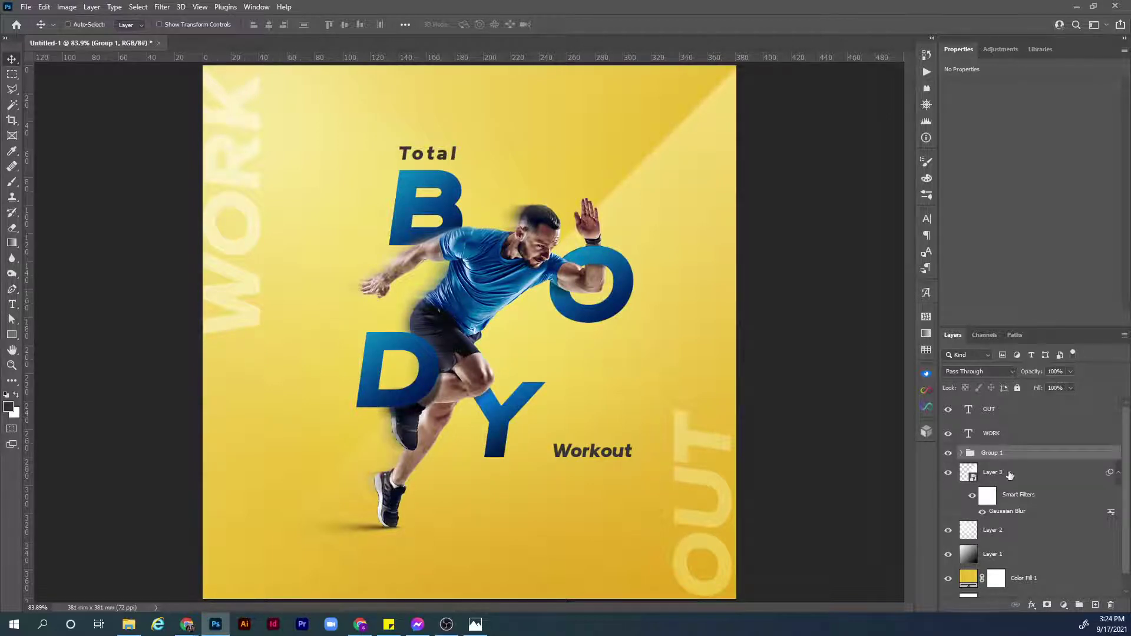
Place the shutterstock light-streak image as an embedded layer above Color Fill 1
left_click(1053, 579)
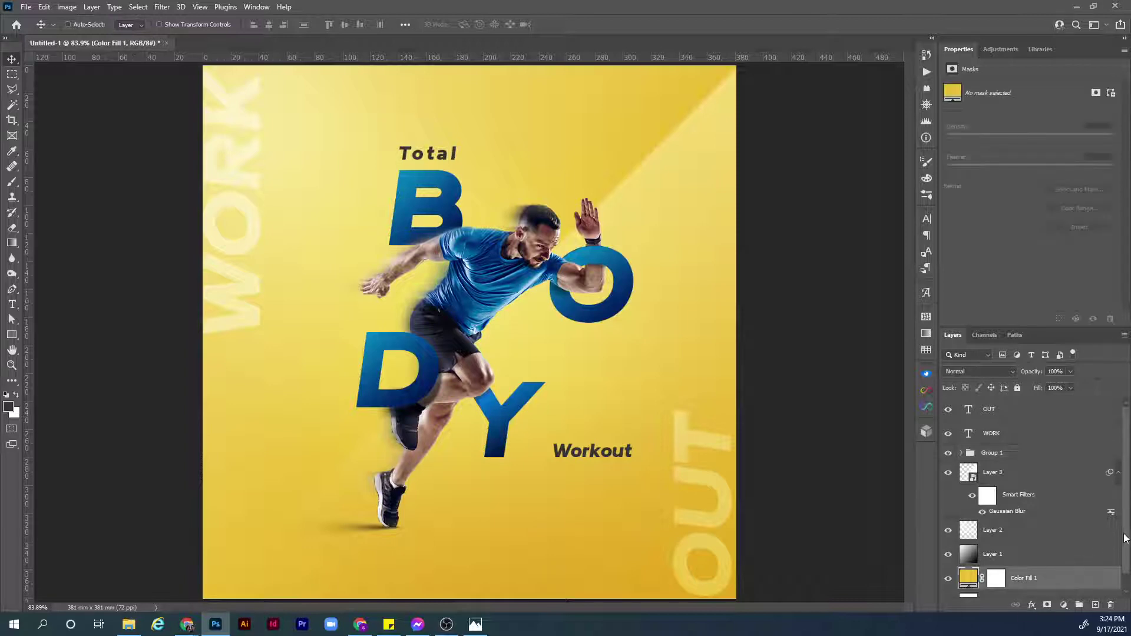
left_click_drag(1126, 535, 1125, 552)
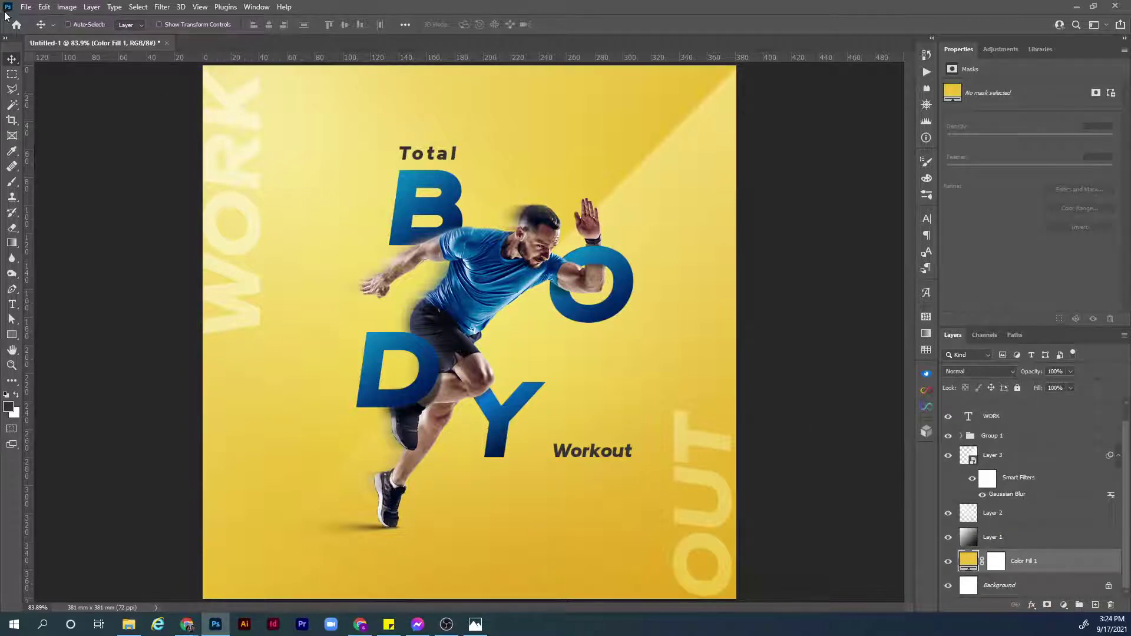
left_click(26, 6)
left_click(89, 255)
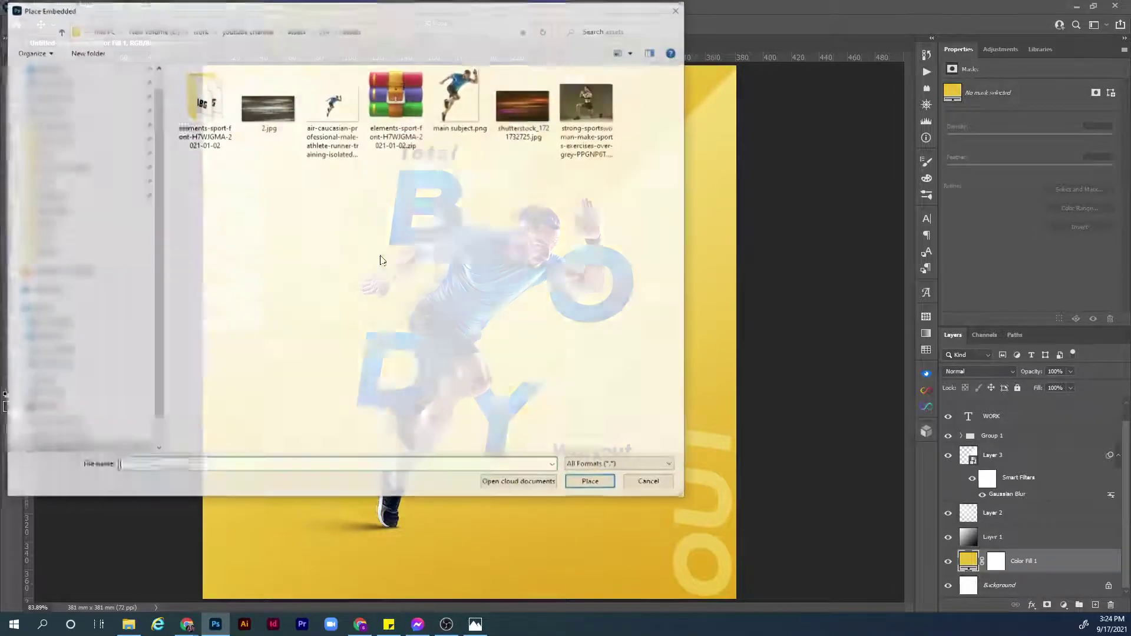
double_click(526, 104)
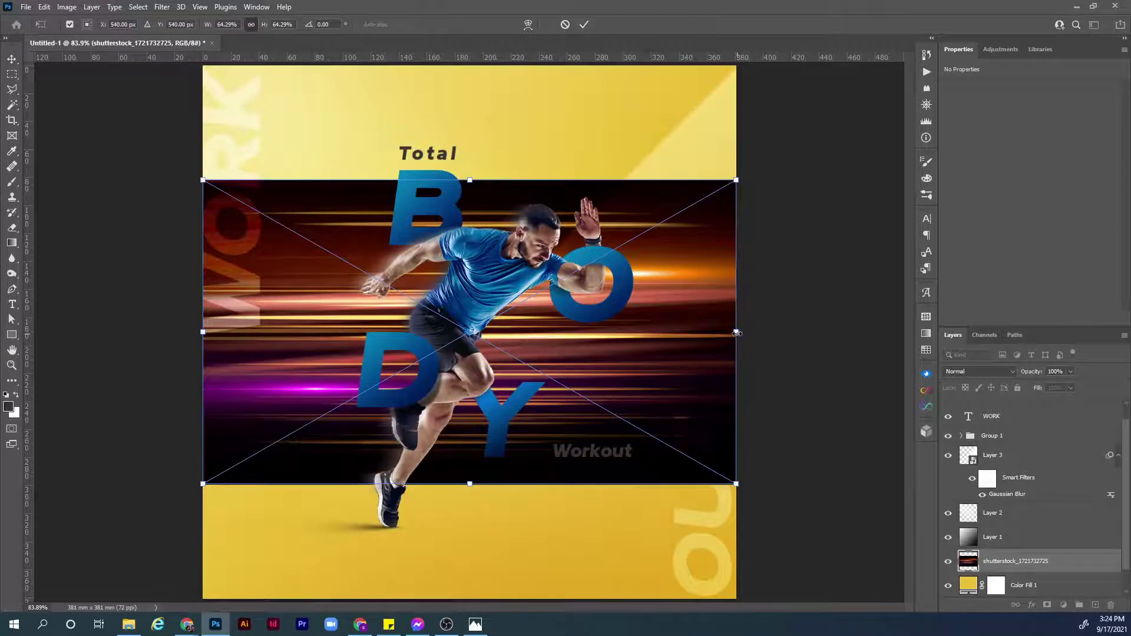
Shrink the streak image to about 58% and set its blend mode to Screen
left_click_drag(737, 333, 709, 328)
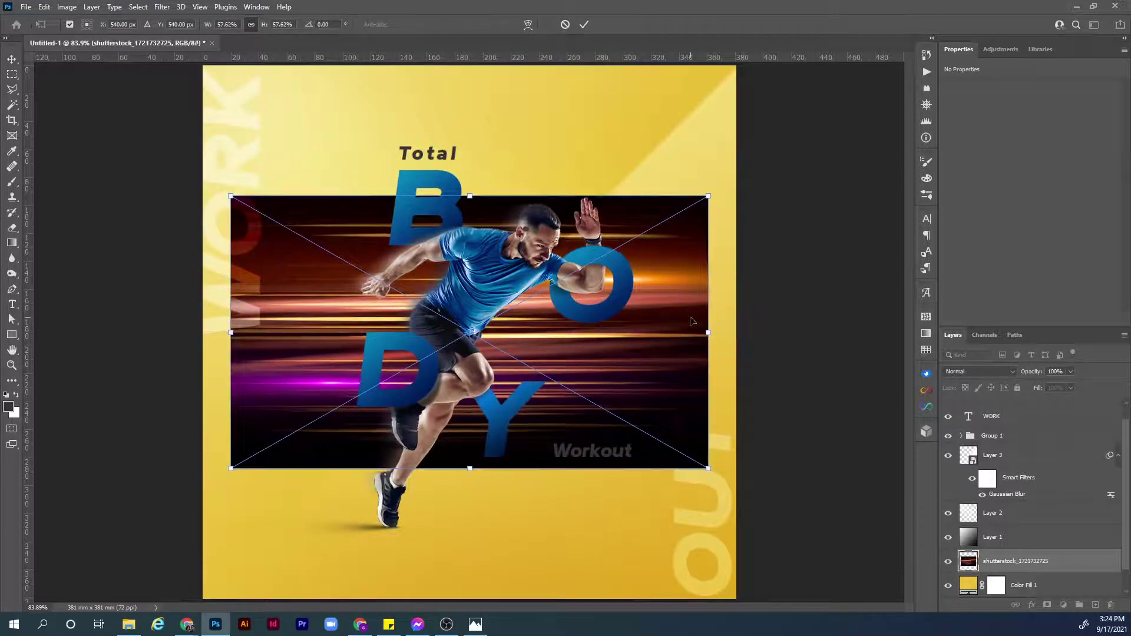
key("Return")
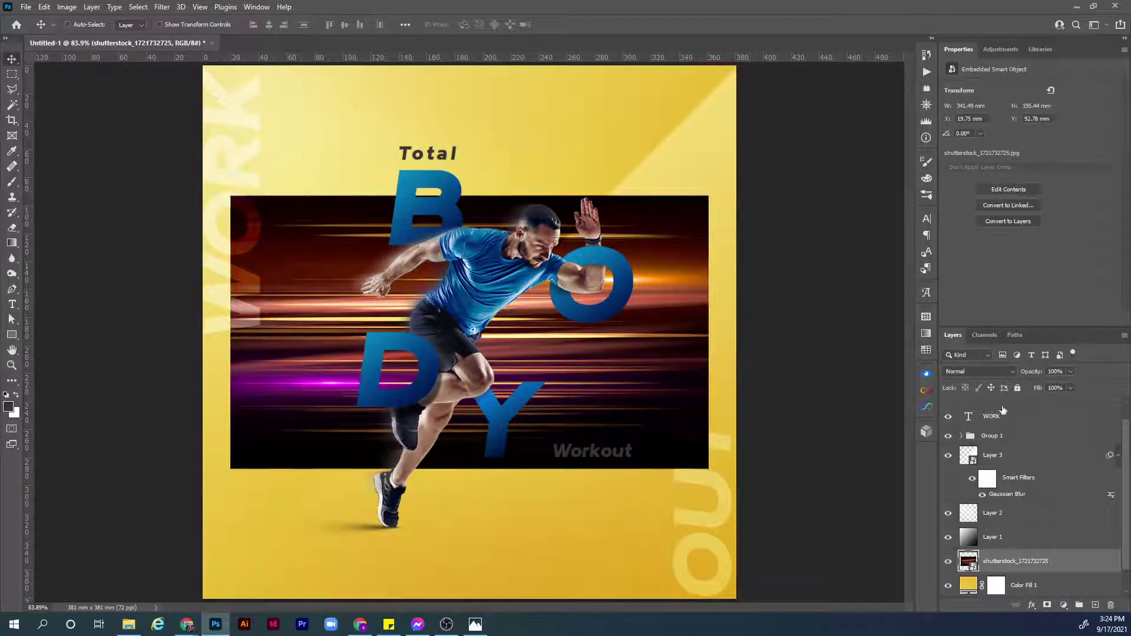
left_click(988, 372)
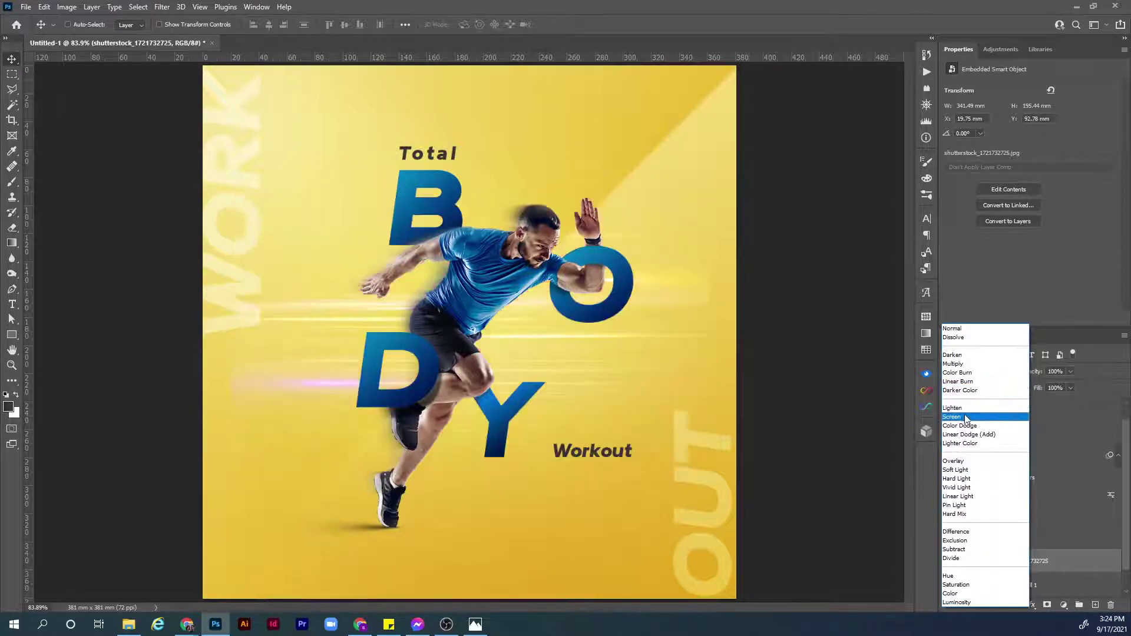
left_click(966, 410)
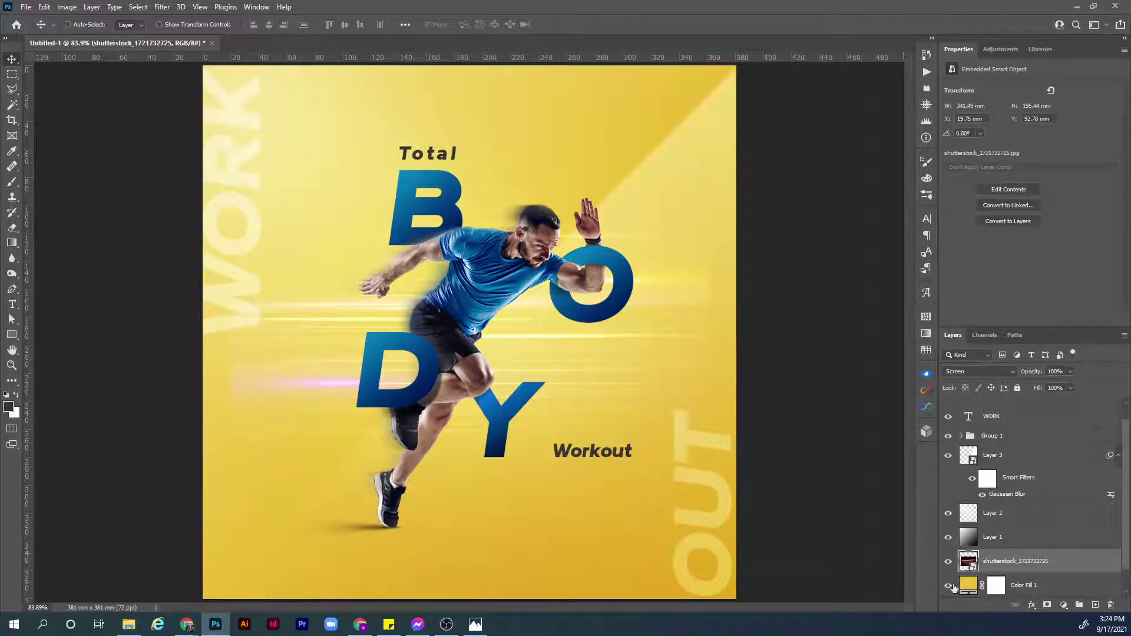
Add a mask to the streak layer and paint out right-side streaks with a black 335 px brush
left_click(1047, 605)
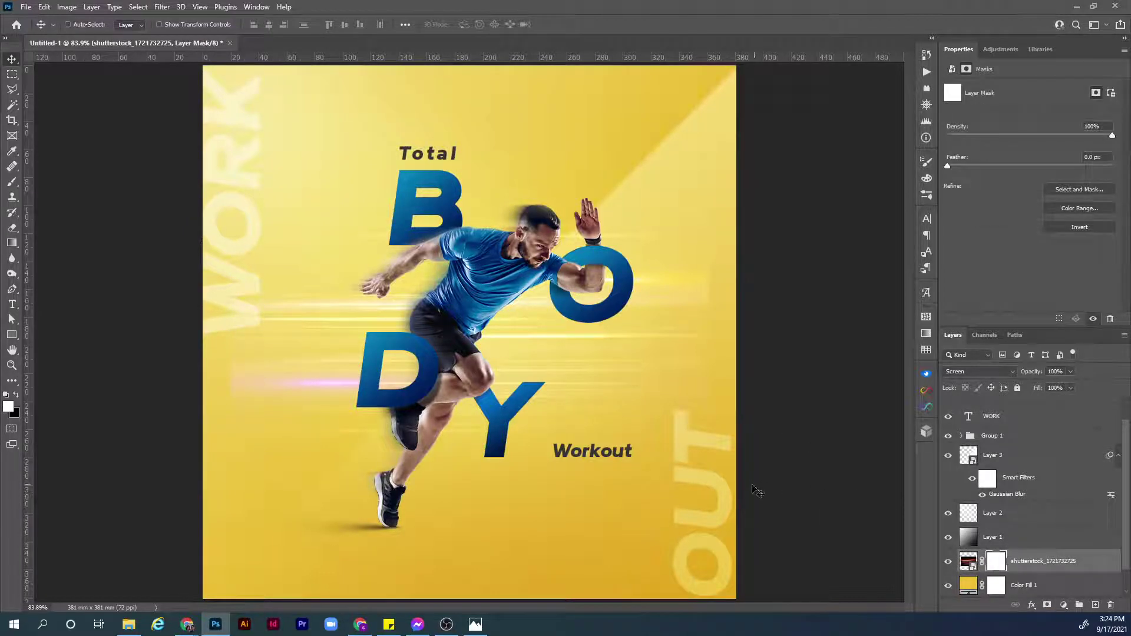
left_click(9, 406)
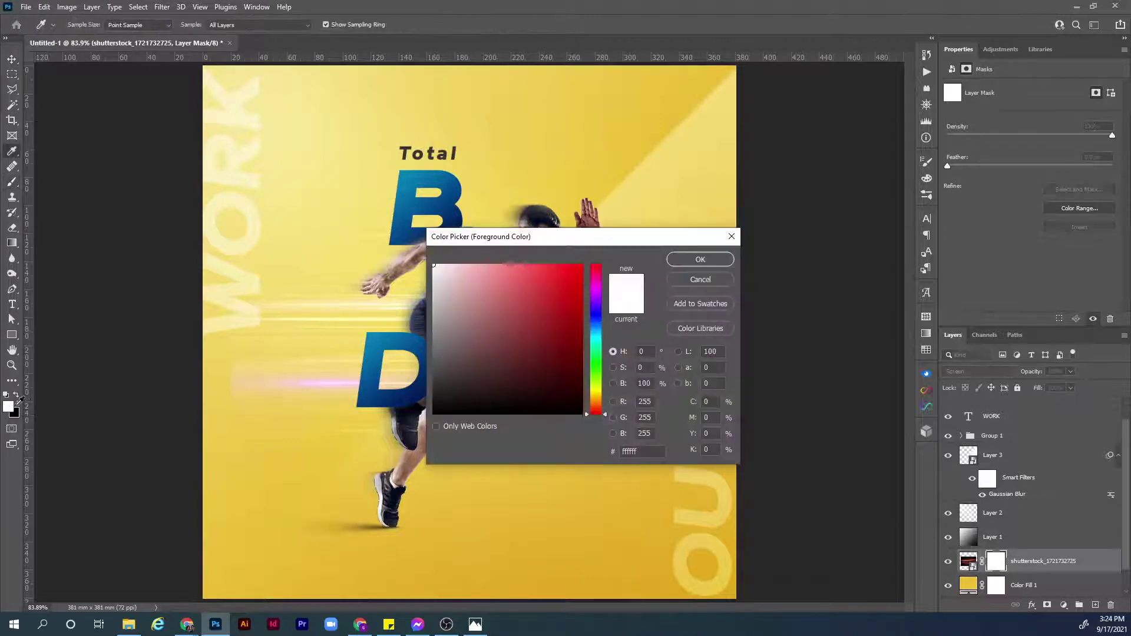
left_click(435, 414)
left_click(700, 259)
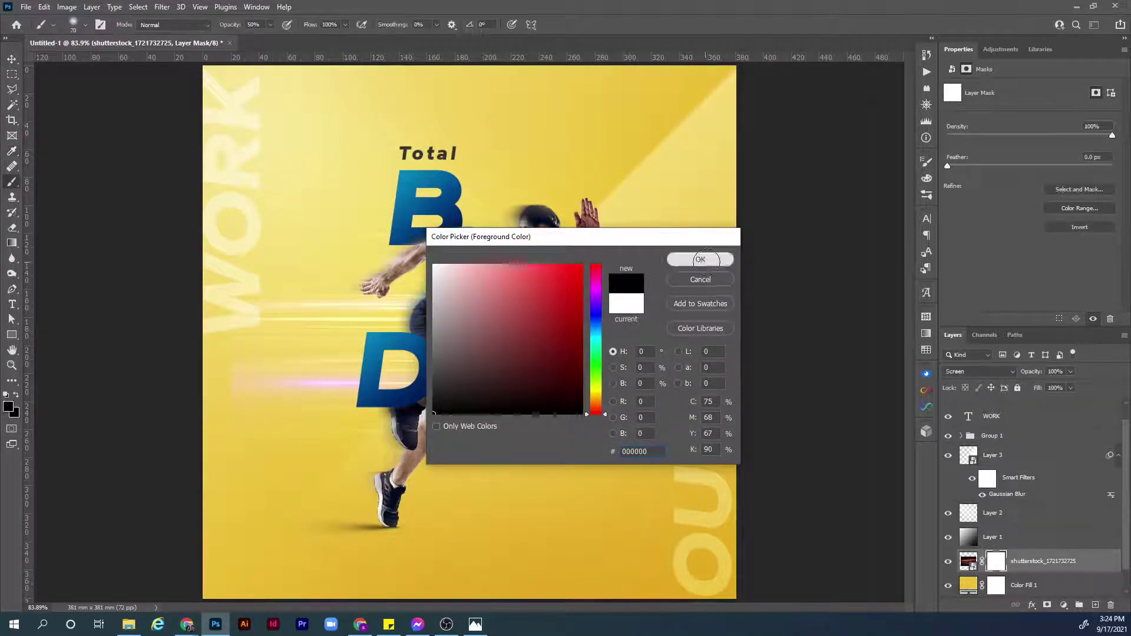
mouse_move(689, 310)
left_mouse_down()
mouse_move(752, 306)
mouse_move(760, 287)
left_mouse_up()
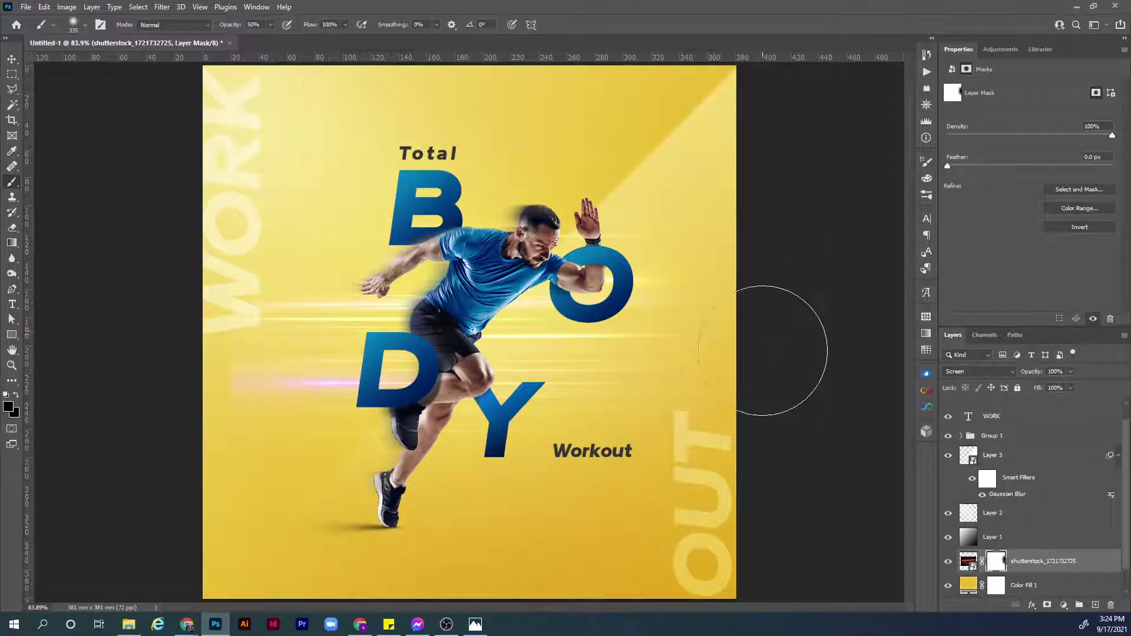
mouse_move(316, 328)
left_mouse_down()
mouse_move(277, 260)
mouse_move(242, 260)
mouse_move(204, 365)
mouse_move(225, 424)
mouse_move(184, 328)
mouse_move(228, 336)
left_mouse_up()
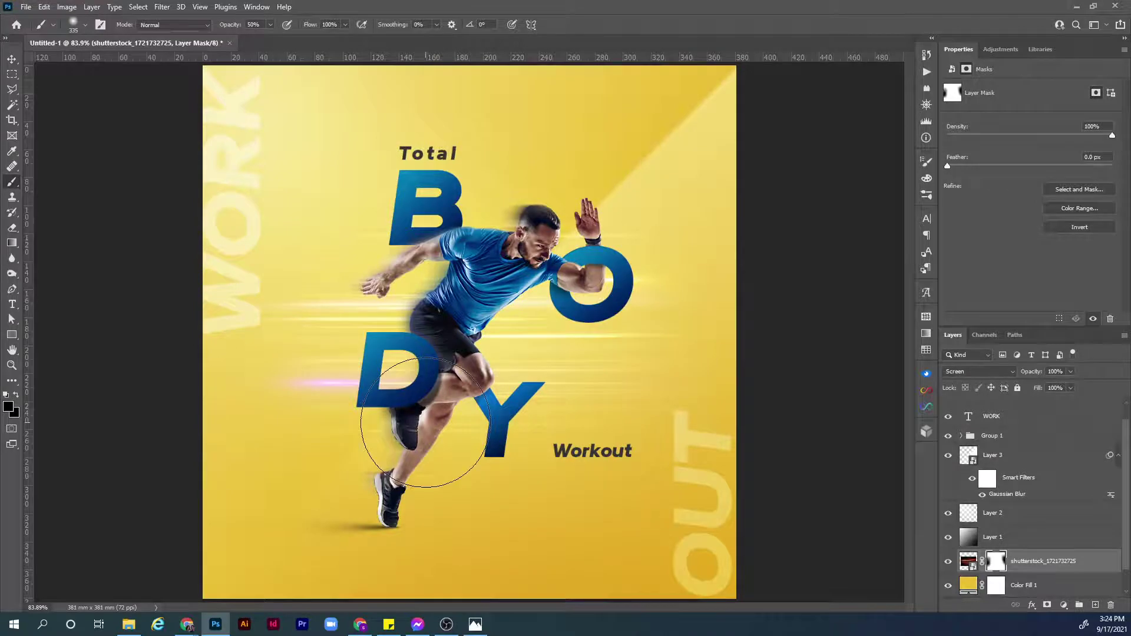
Place 2.jpg as an embedded image across the runner, narrowed to about 360 mm wide
left_click(26, 6)
left_click(83, 263)
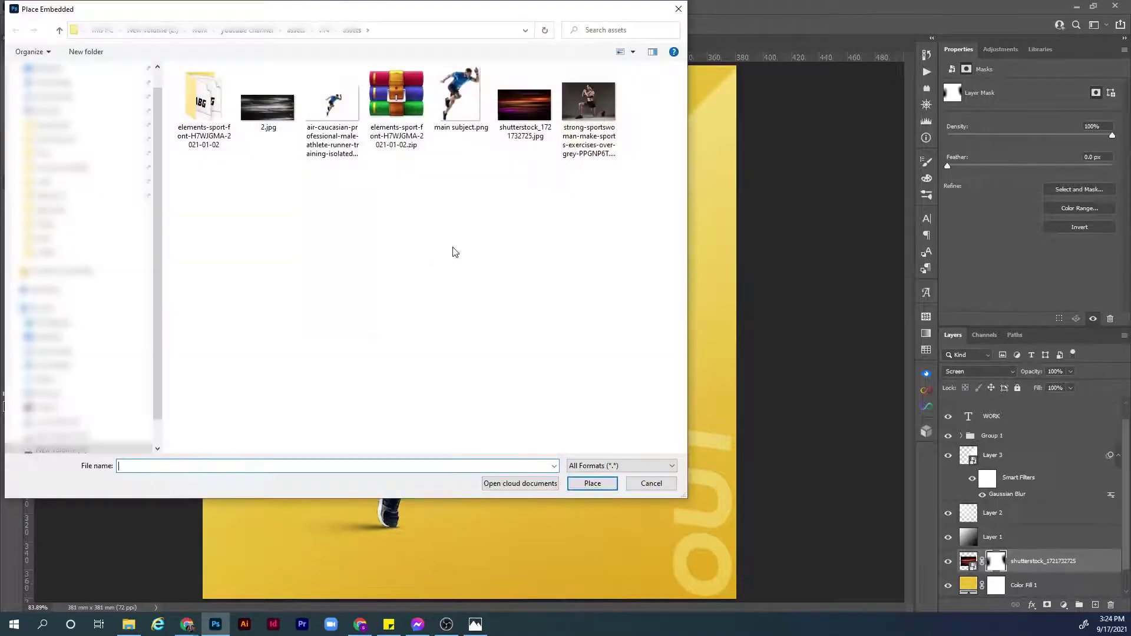
double_click(282, 107)
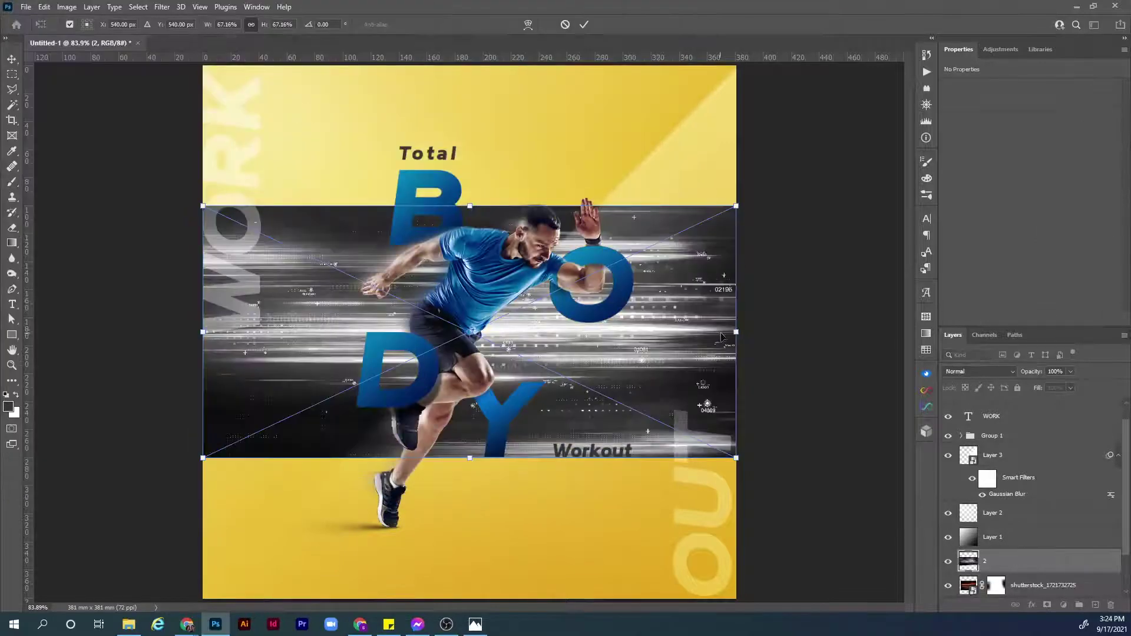
left_click_drag(737, 335, 648, 336)
key("Return")
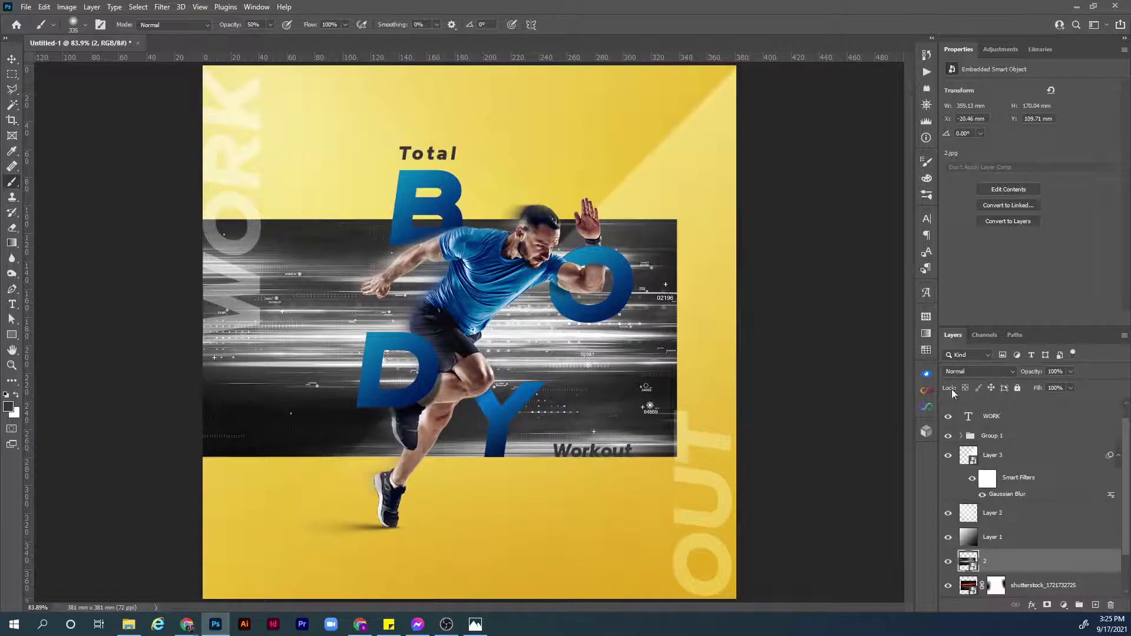
Set the 2.jpg layer to Screen blend mode and give it a black hide-all mask
left_click(978, 372)
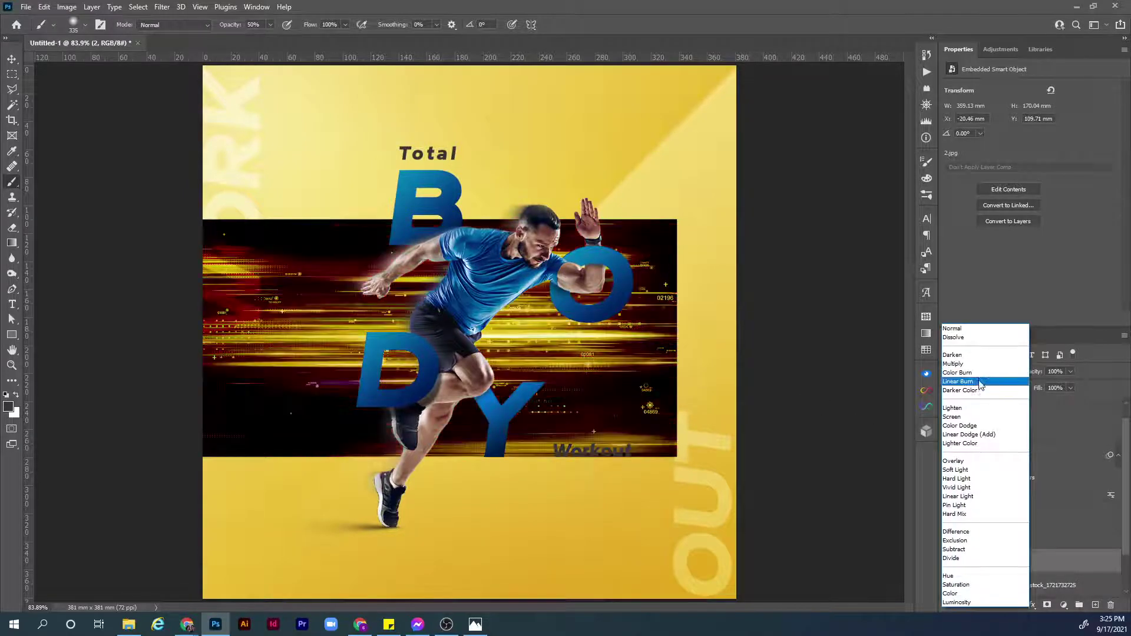
left_click(972, 418)
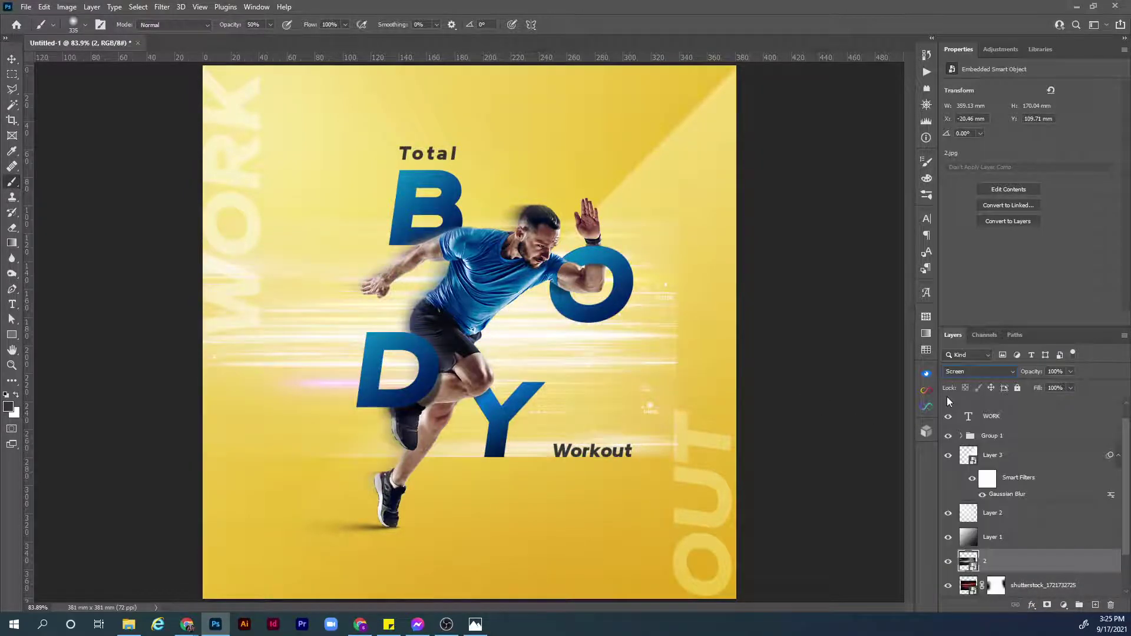
scroll(948, 401, "down", 2)
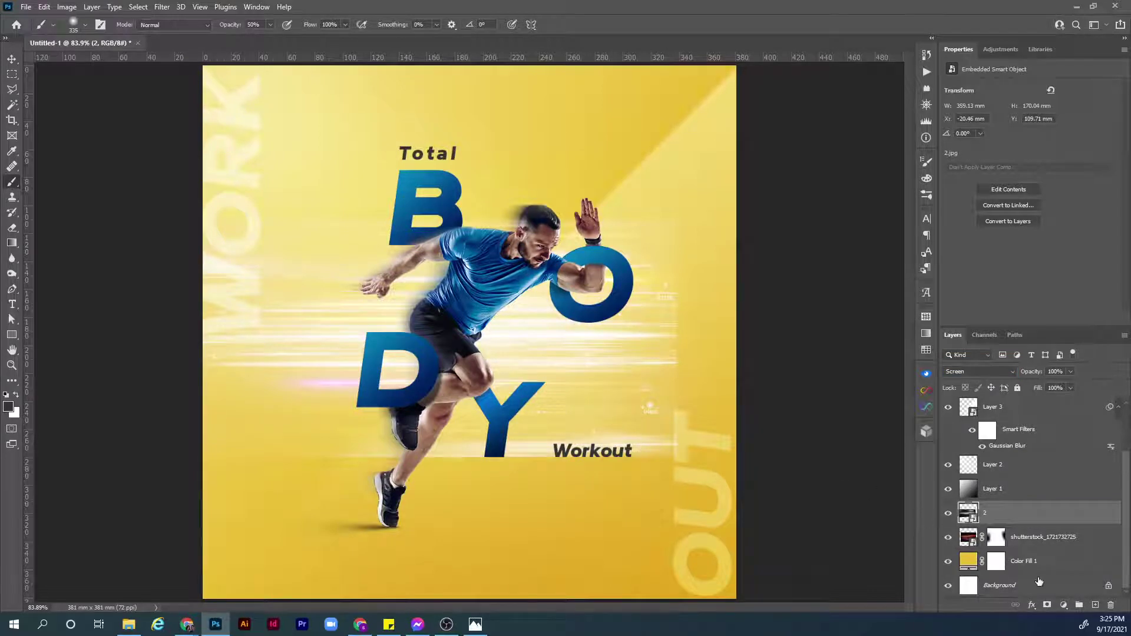
left_click(1047, 606, "alt")
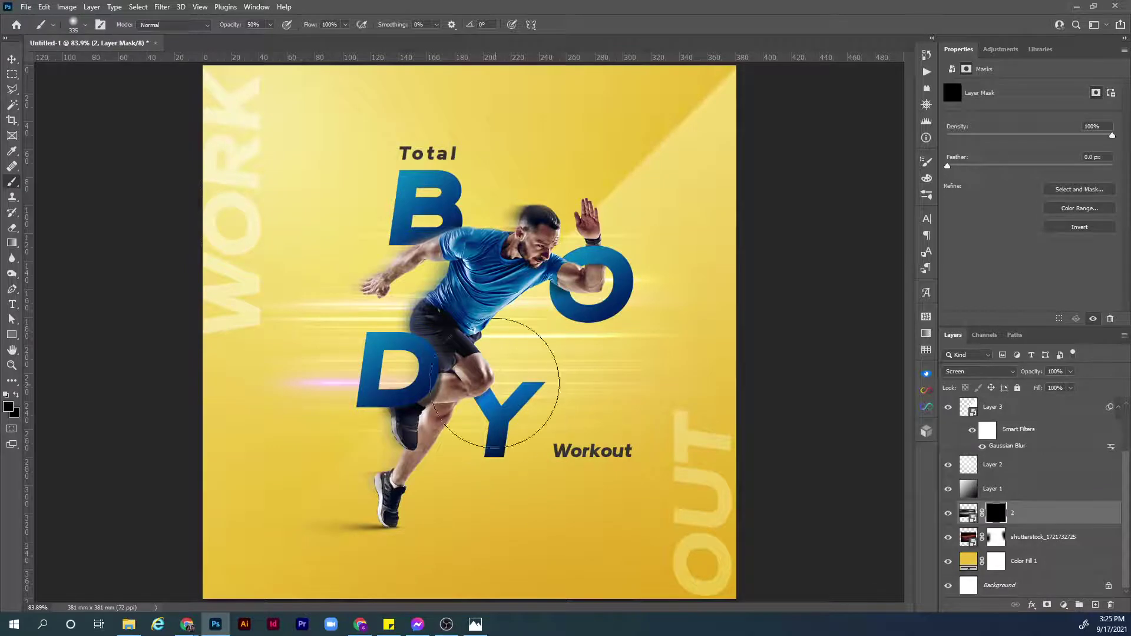
Paint white at 30% brush opacity on the mask to reveal streaks around the runner's waist
mouse_move(499, 336)
left_mouse_down()
mouse_move(504, 353)
mouse_move(471, 369)
left_mouse_up()
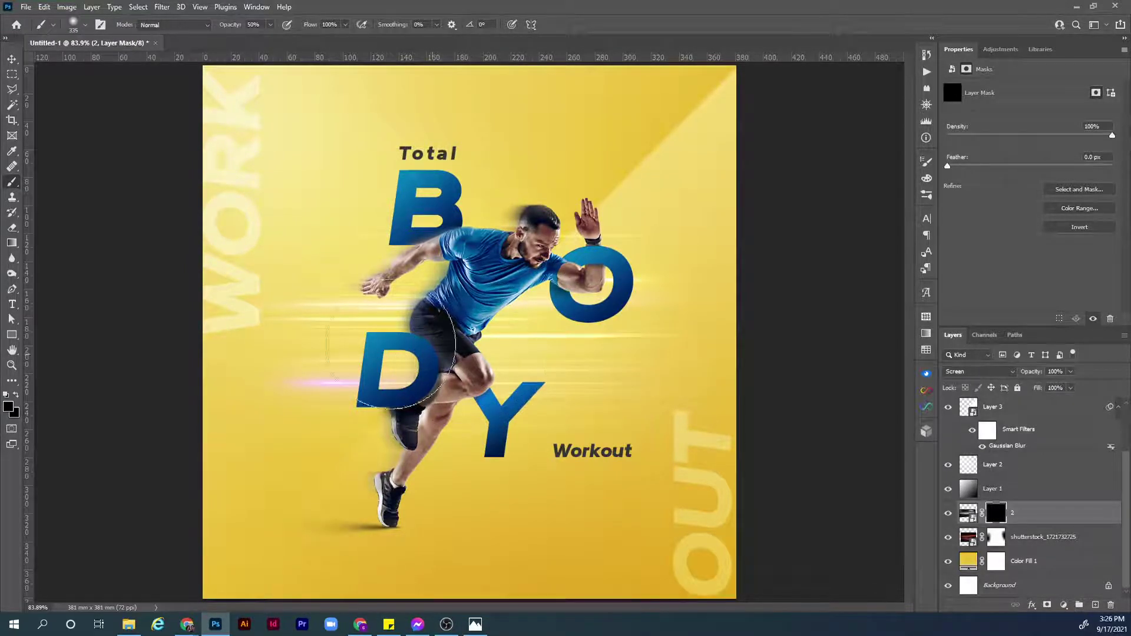
left_click(9, 408)
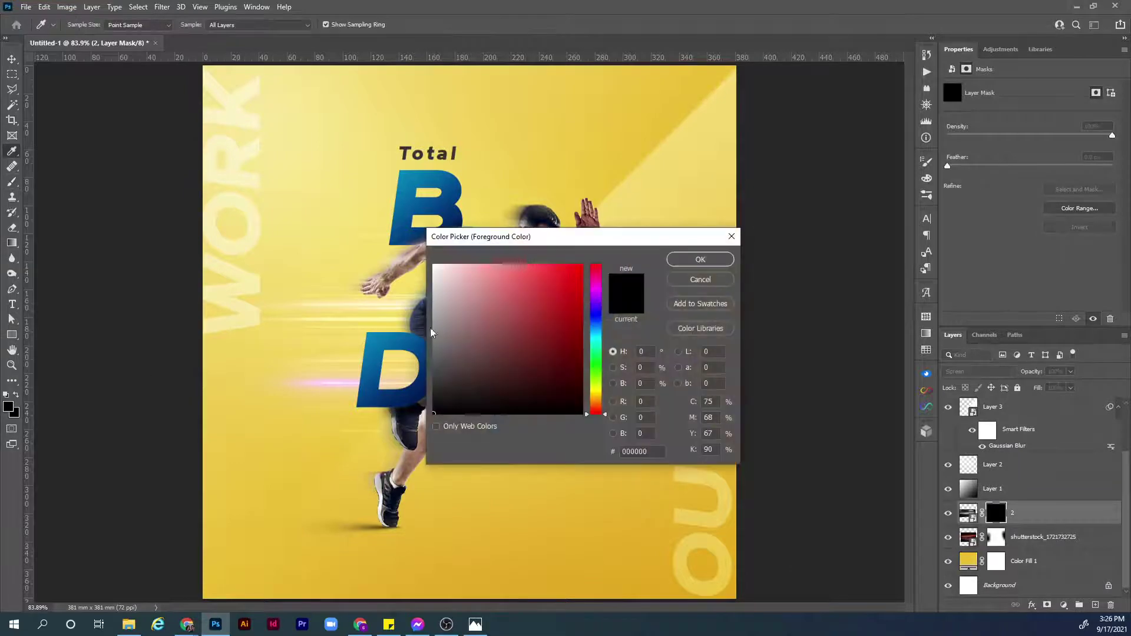
left_click(434, 266)
left_click(683, 260)
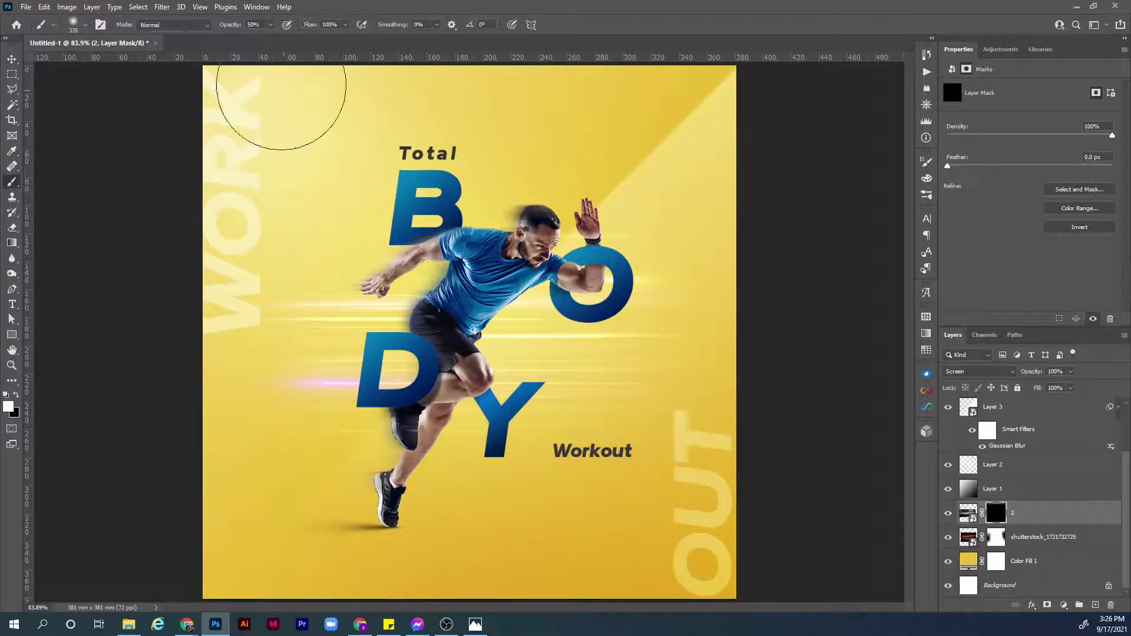
left_click(259, 25)
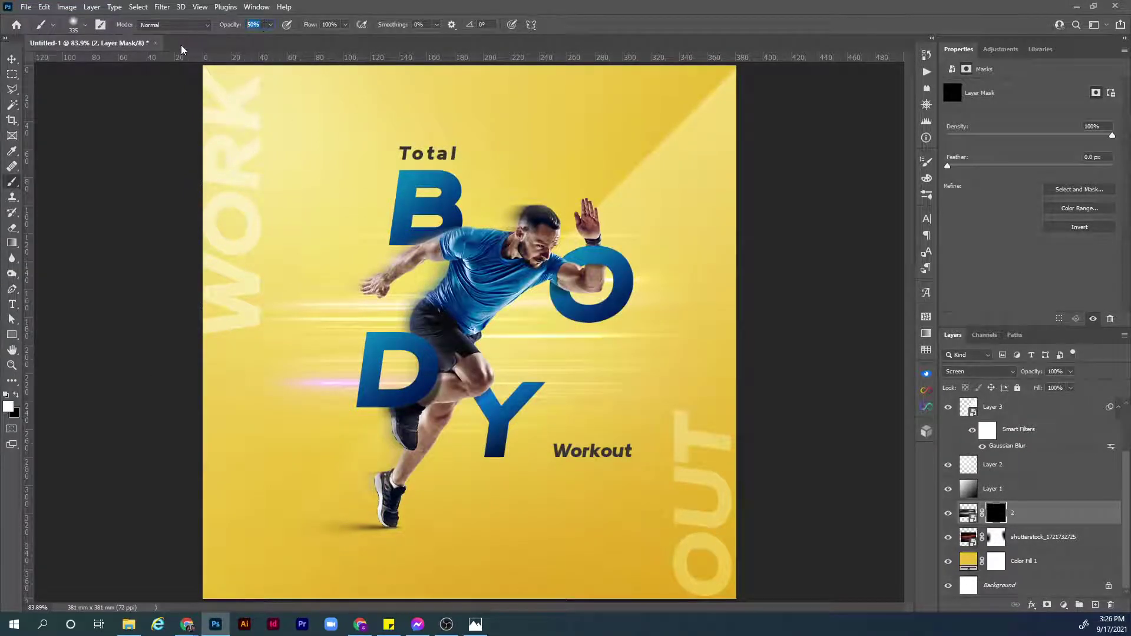
type("3")
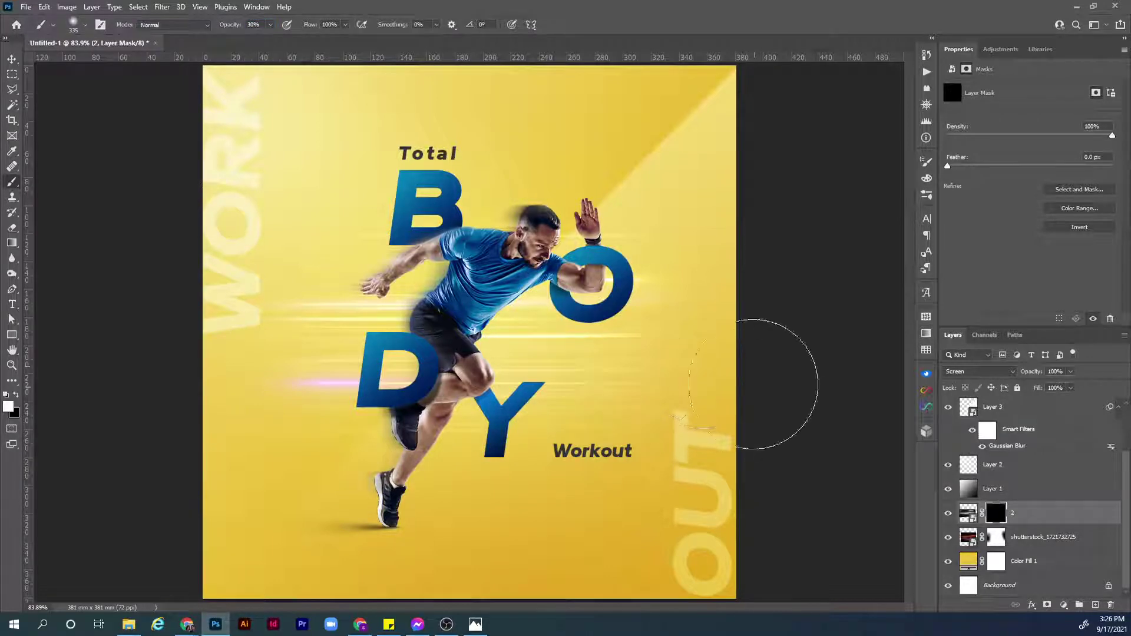
mouse_move(489, 333)
left_mouse_down()
mouse_move(444, 339)
mouse_move(383, 316)
mouse_move(363, 367)
mouse_move(547, 380)
mouse_move(524, 333)
mouse_move(415, 380)
left_mouse_up()
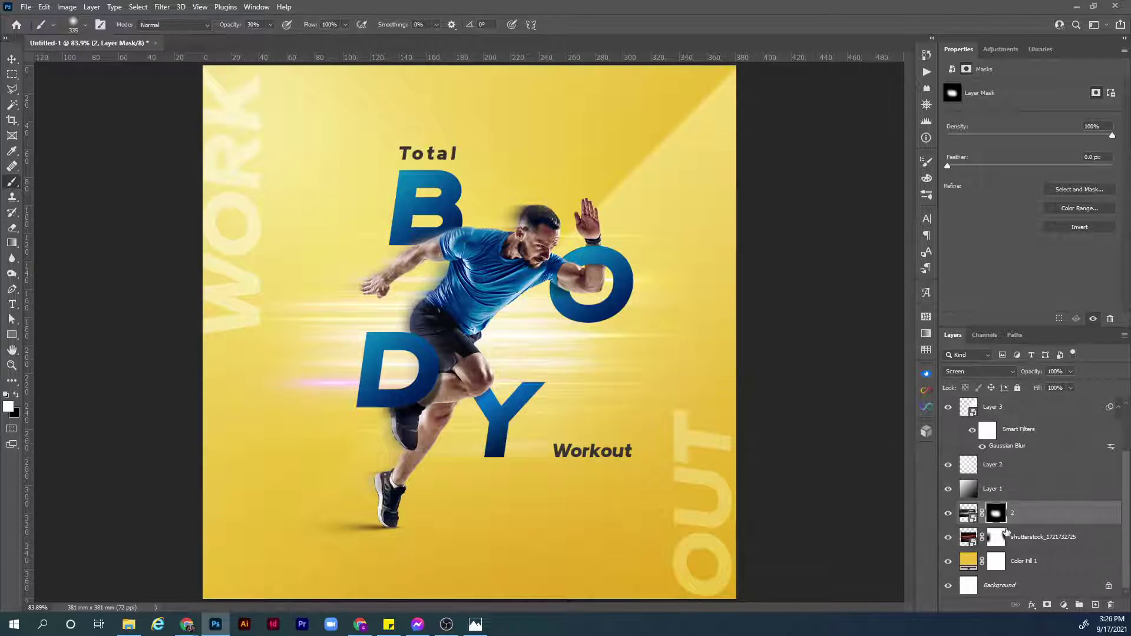
Scale the 2.jpg and shutterstock streak layers together to about 124% and nudge them left
left_click(1047, 540, "shift")
key("ctrl+t")
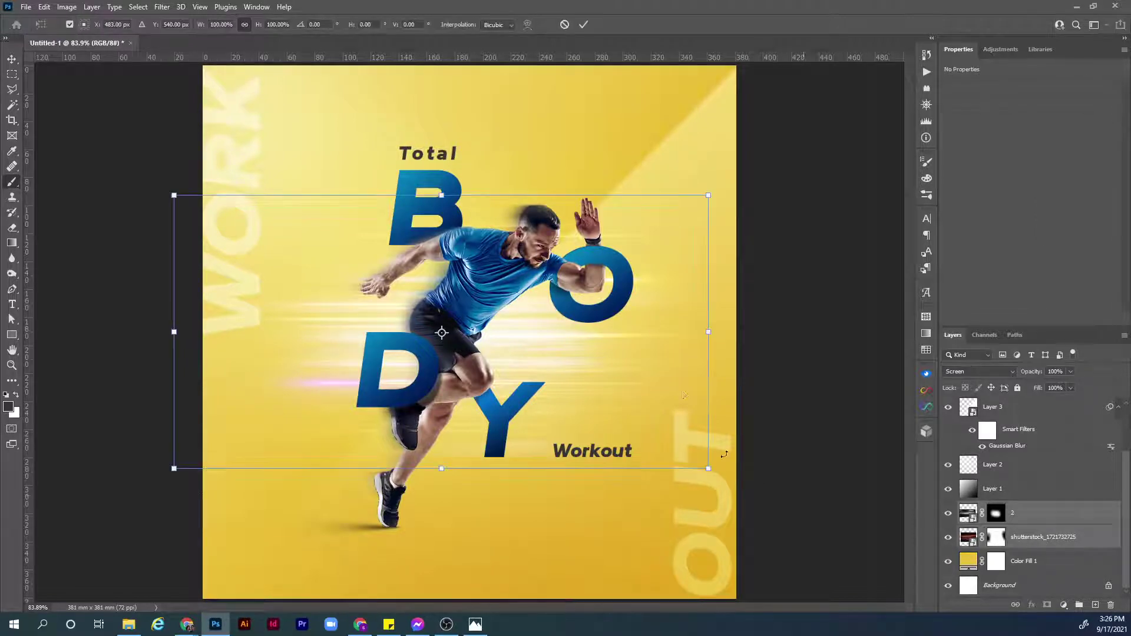
left_click_drag(711, 332, 772, 327)
left_click_drag(705, 352, 693, 352)
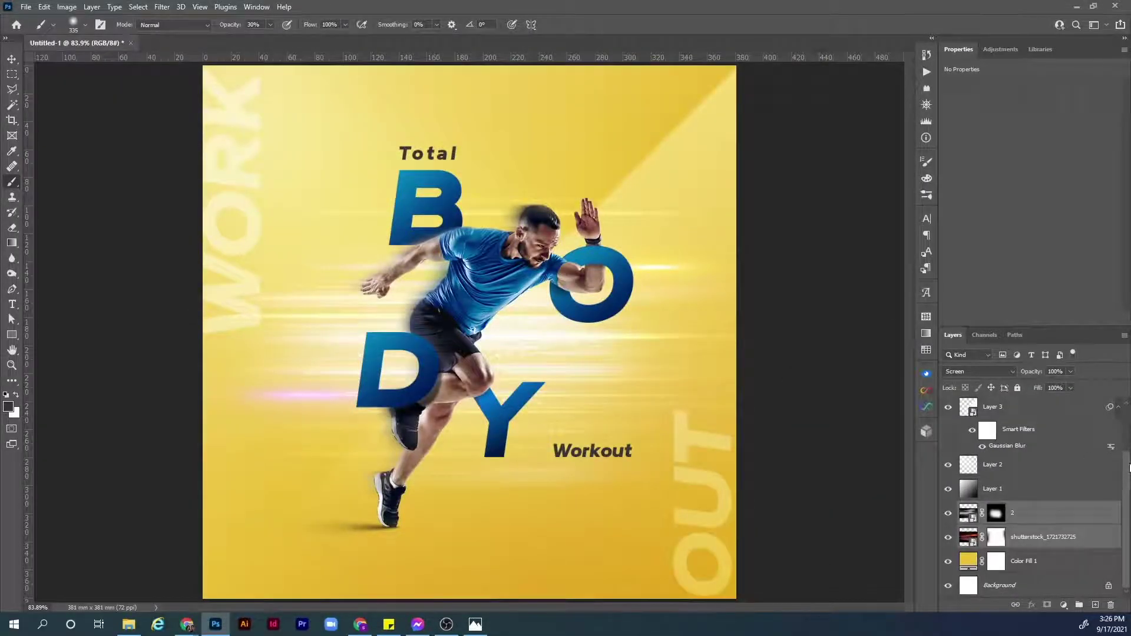
Stamp all visible layers into Layer 14 above the OUT text layer and make it a smart object
scroll(1130, 467, "up", 2)
left_click(1026, 409)
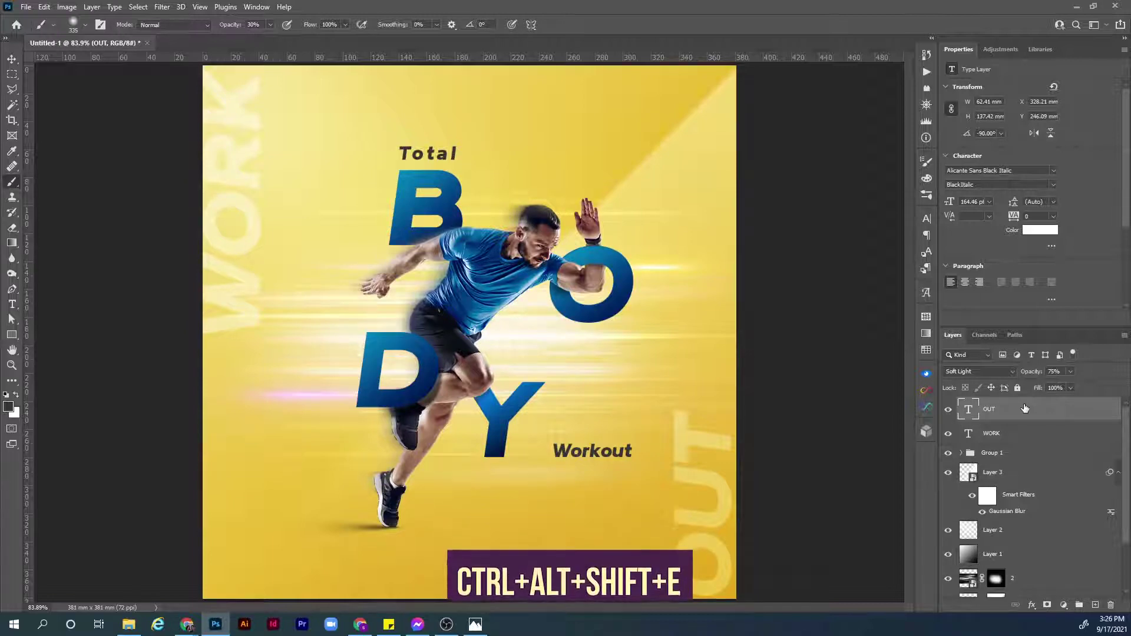
key("ctrl+alt+shift+e")
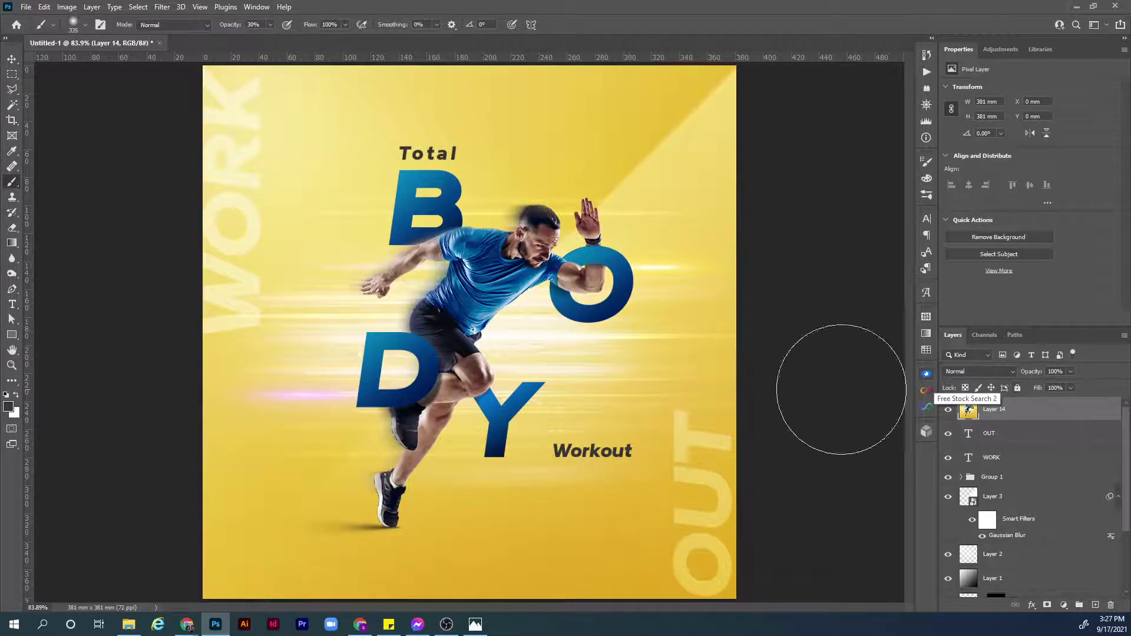
right_click(1036, 409)
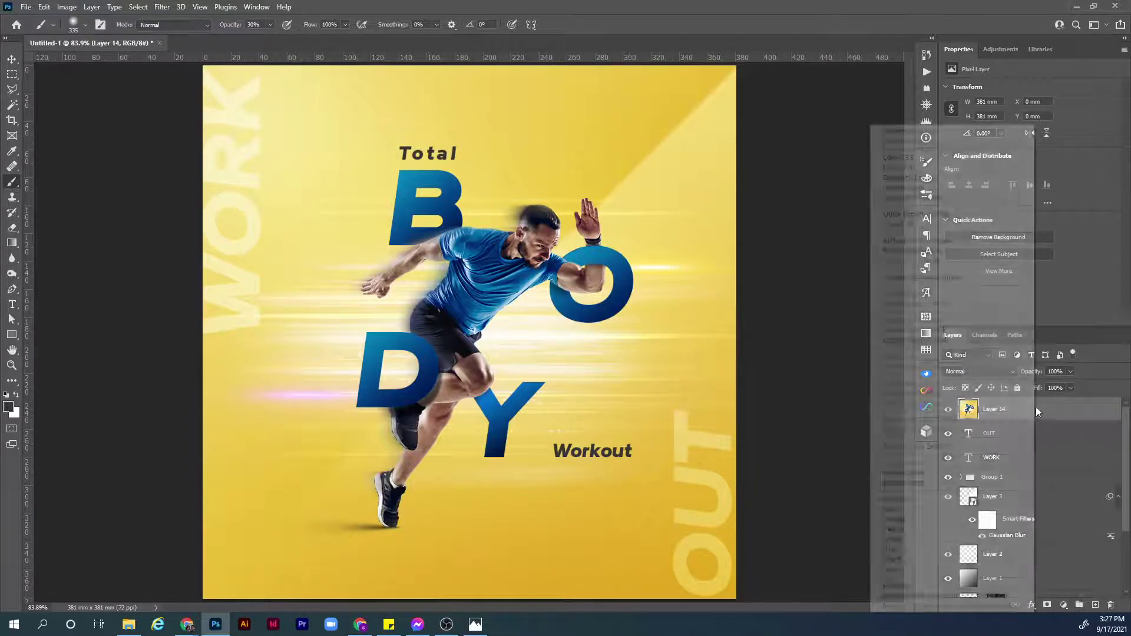
left_click(964, 277)
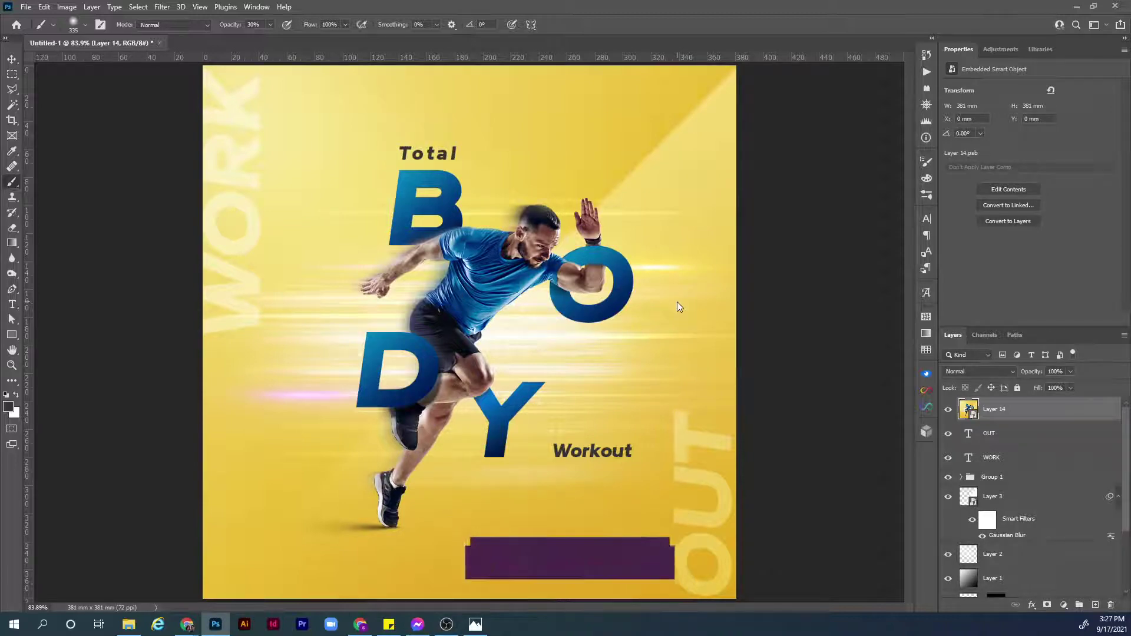
Open Camera Raw on Layer 14 and set Basic Contrast to +10 and Highlights to +2
key("shift+ctrl+a")
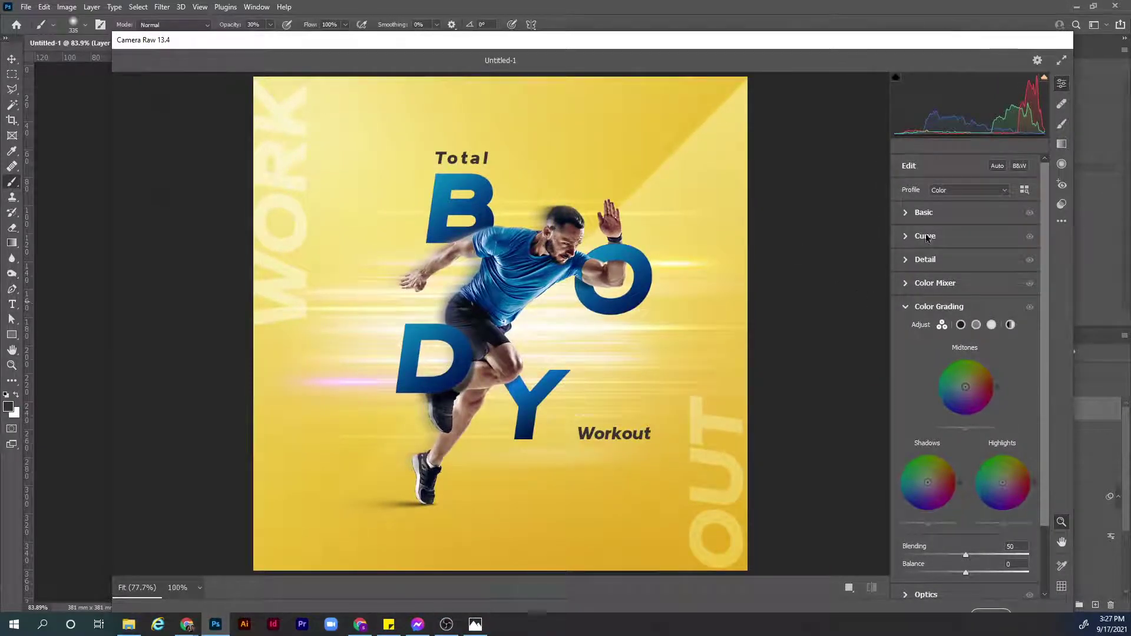
left_click(904, 213)
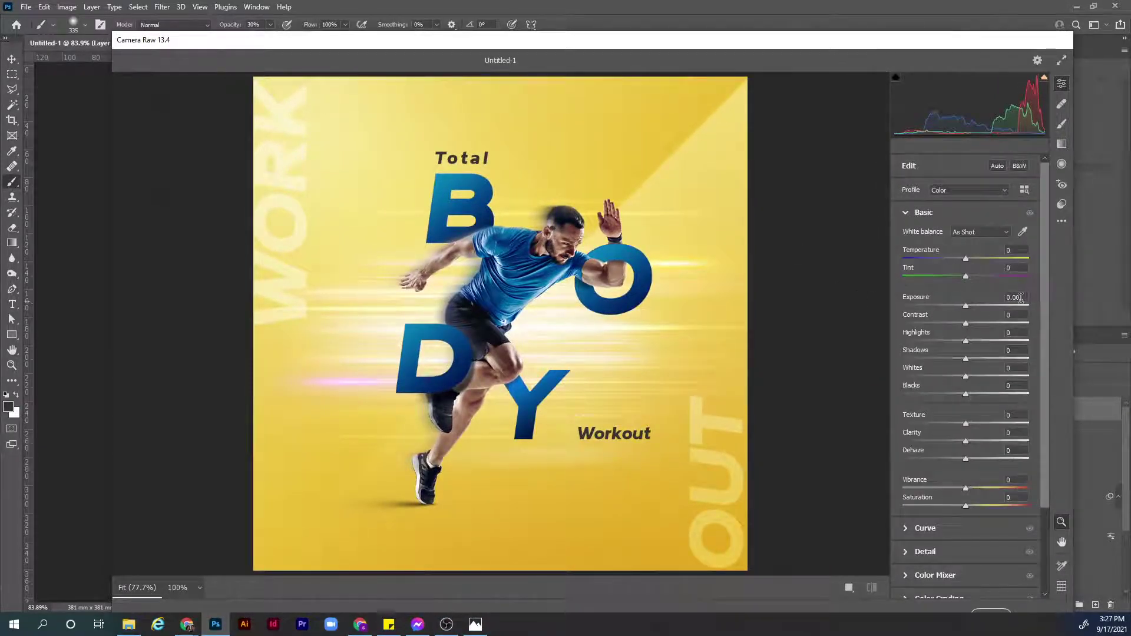
left_click_drag(966, 326, 974, 327)
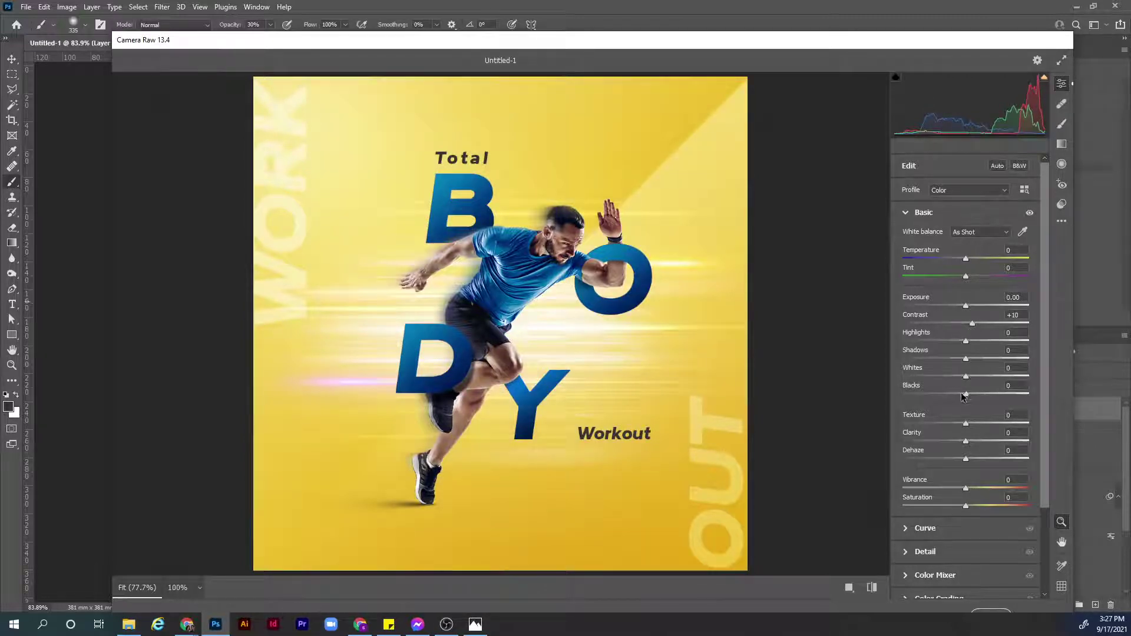
left_click_drag(967, 342, 962, 393)
Enter Texture +3, Clarity +3, Dehaze -3, Vibrance +5 and Saturation -5
key("Tab")
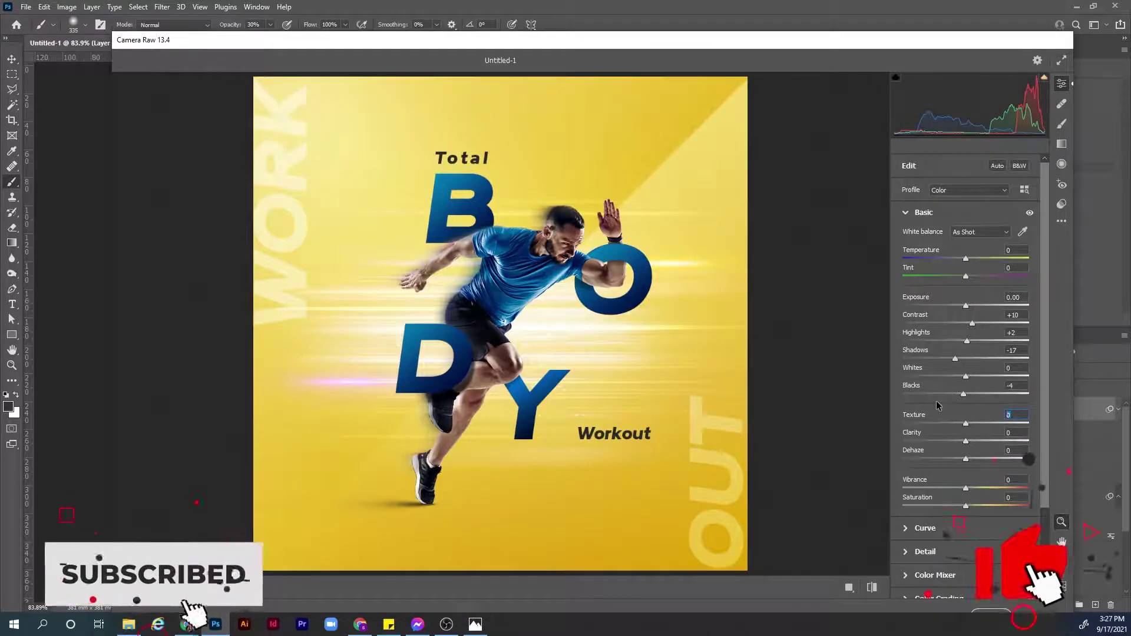
type("3")
key("Tab")
type("3")
key("Tab")
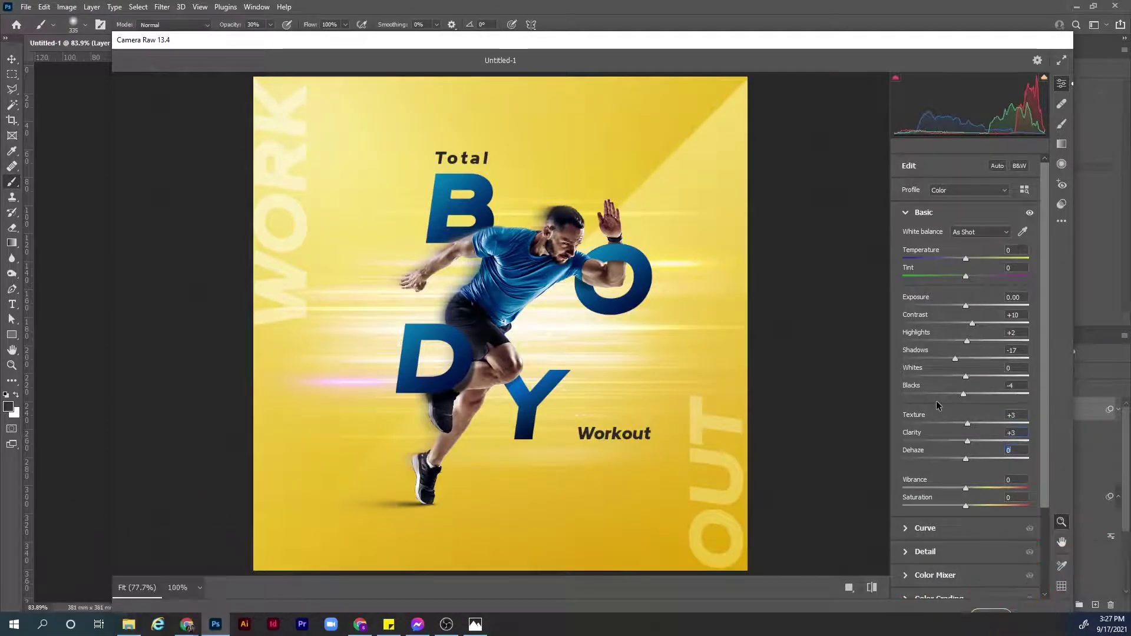
type("-3")
key("Tab")
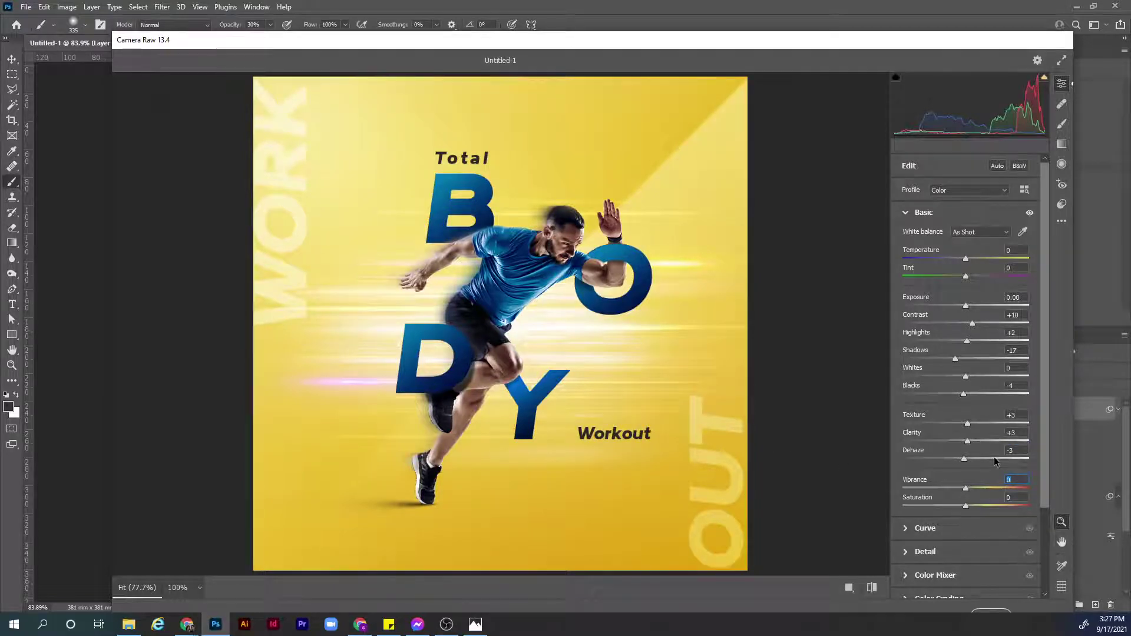
type("5")
key("Tab")
type("-5")
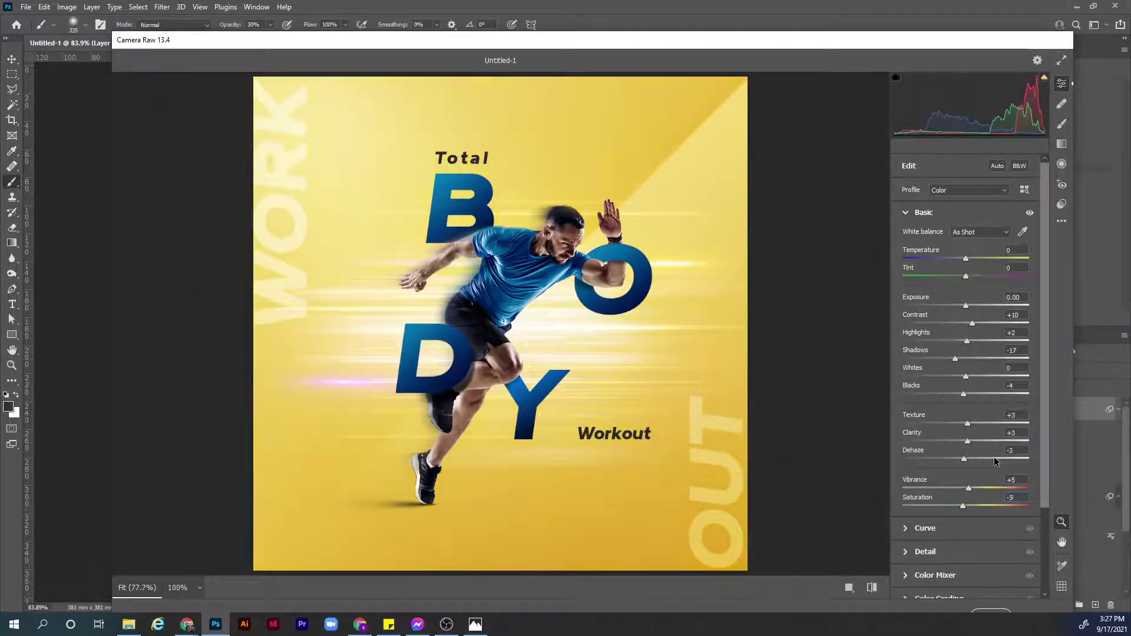
scroll(943, 530, "down", 3)
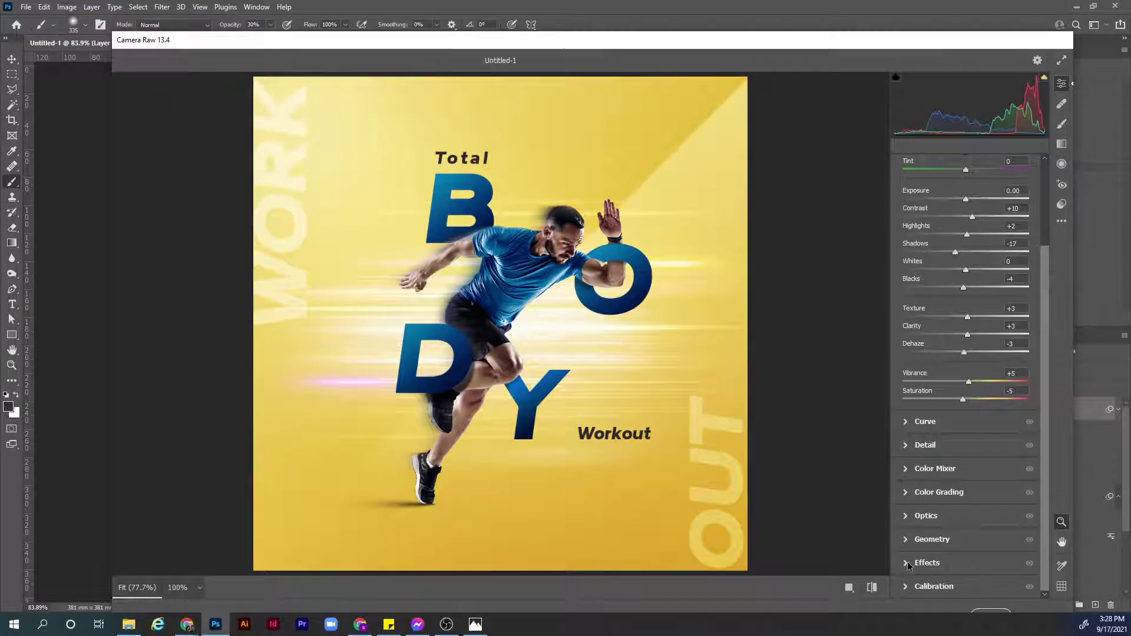
Set Effects Grain to 5 and Vignetting to -15
left_click(916, 562)
left_click(1000, 398)
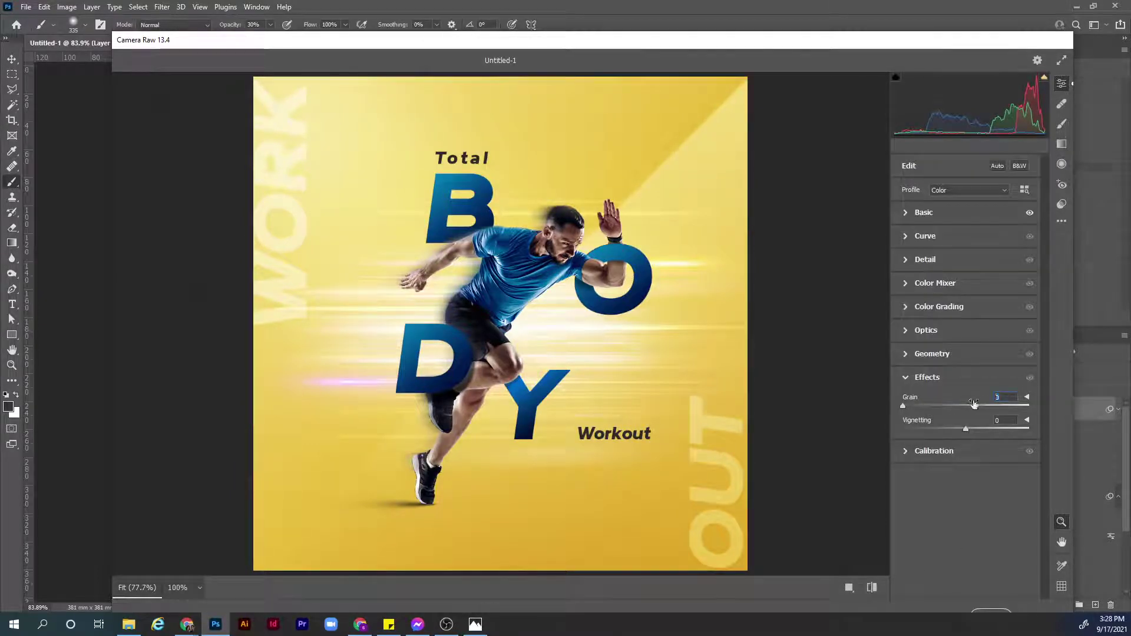
type("5")
key("Tab")
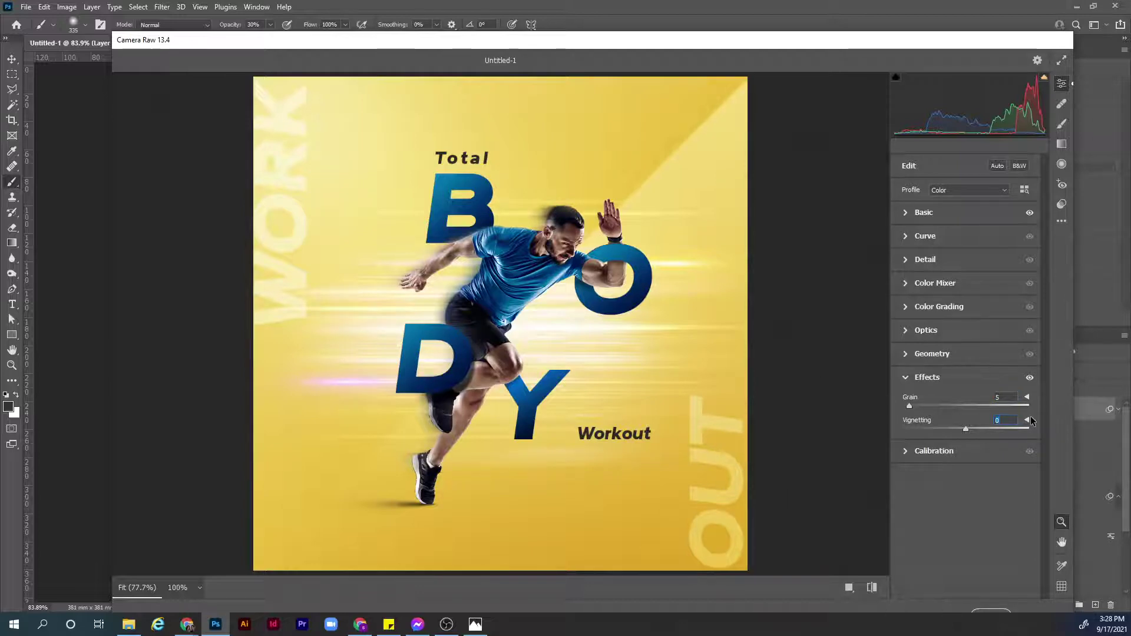
type("-15")
key("Return")
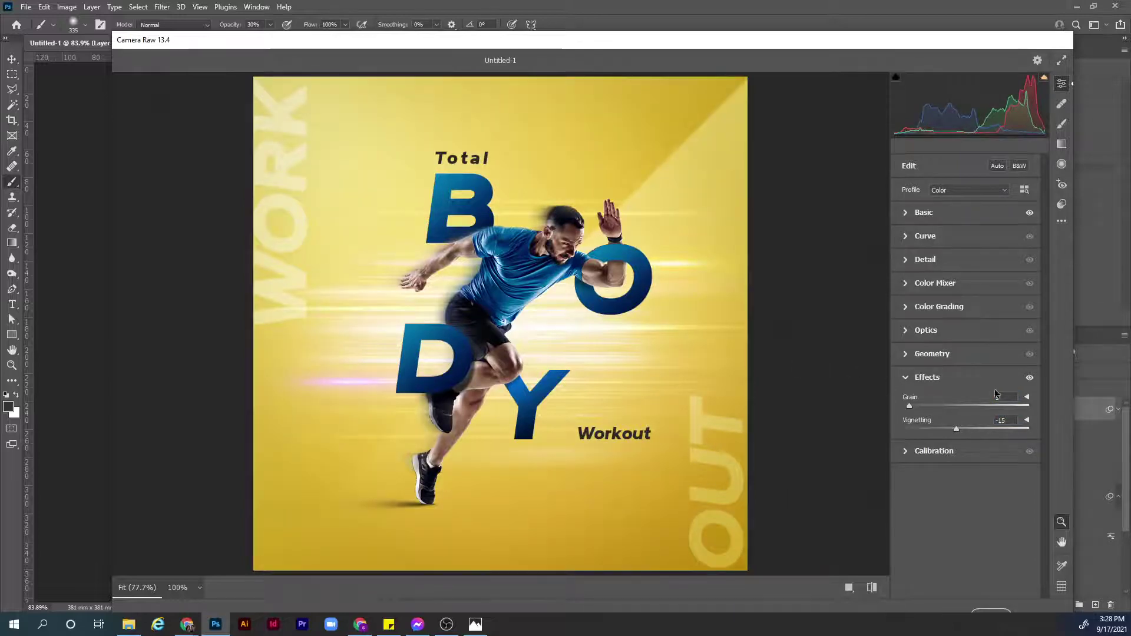
Expand the Detail settings and set the Sharpening amount to 50
left_click(907, 333)
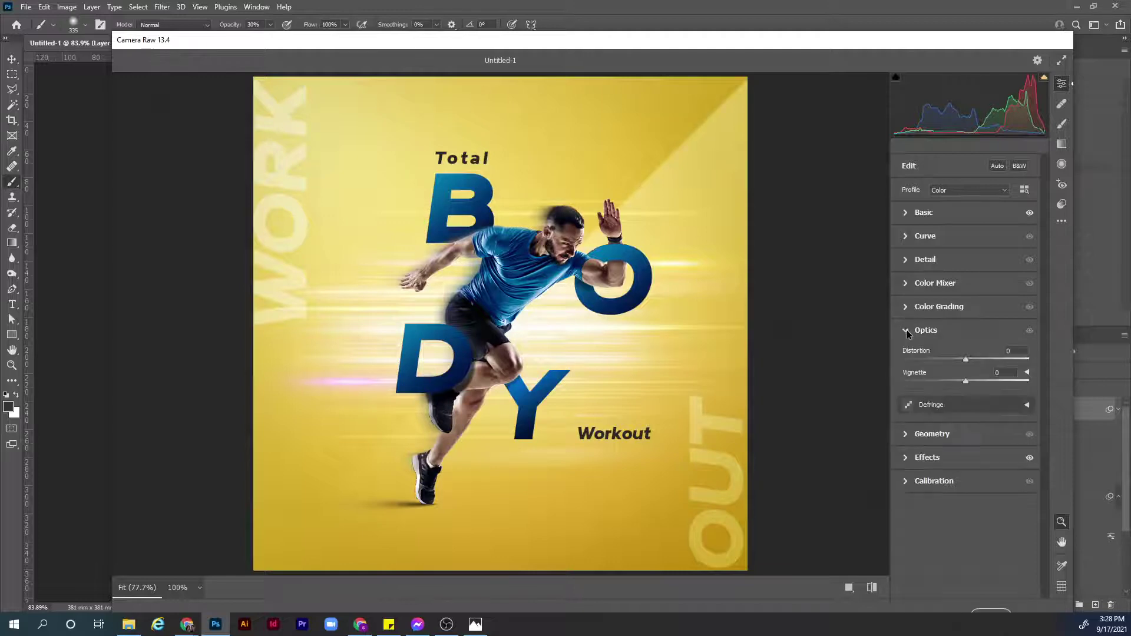
left_click(906, 434)
left_click(906, 259)
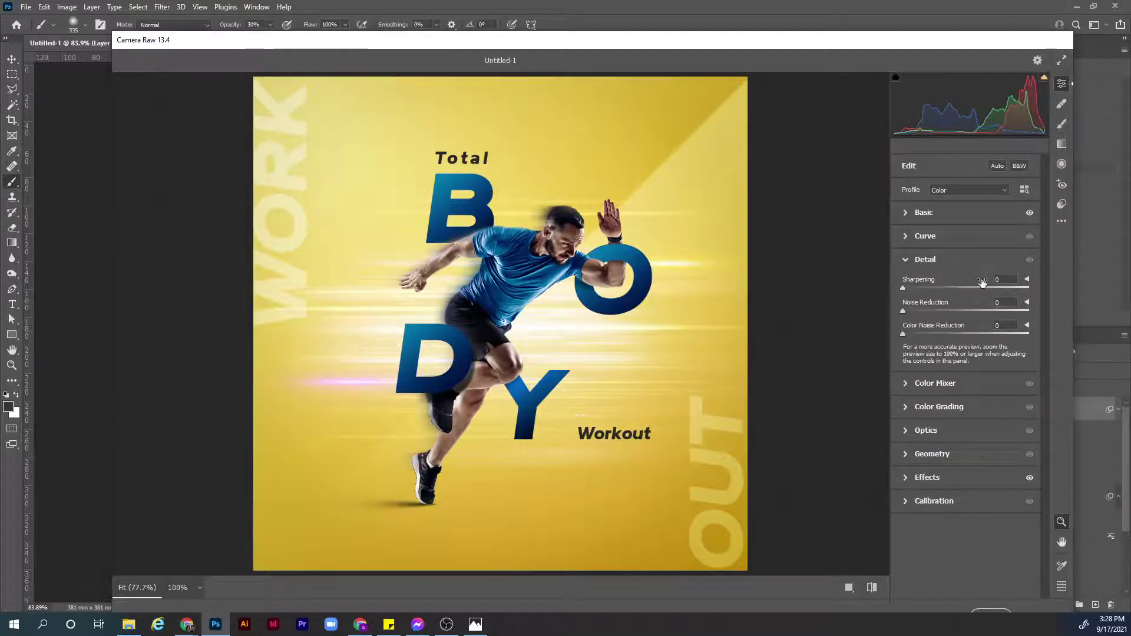
left_click(1008, 279)
type("5")
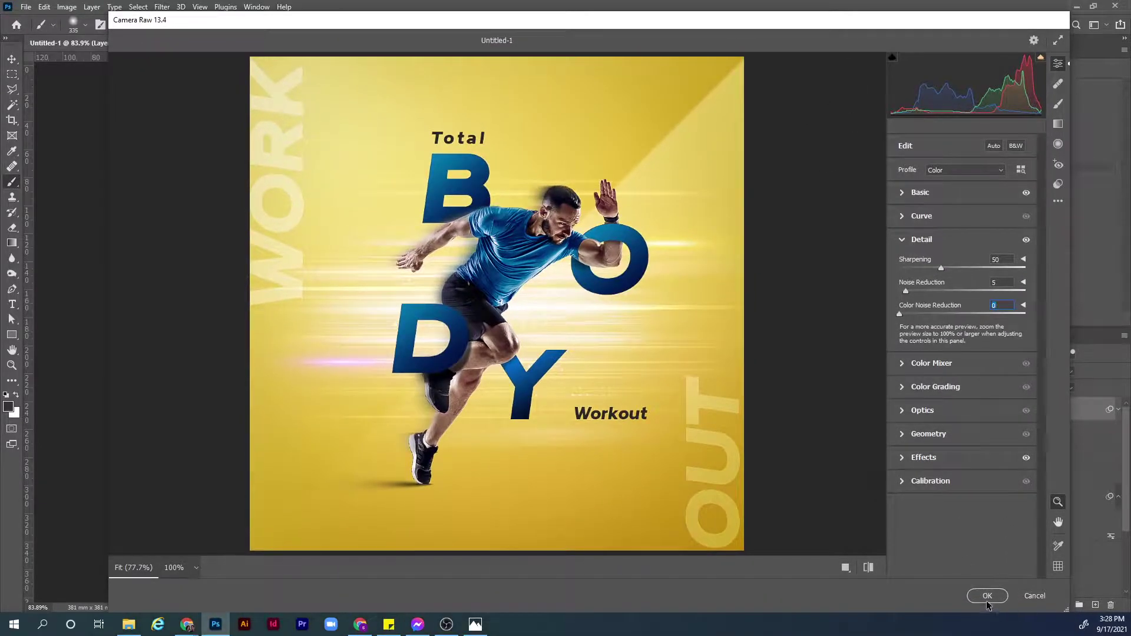
Apply the Camera Raw grade as a smart filter and toggle it to compare
left_click(987, 595)
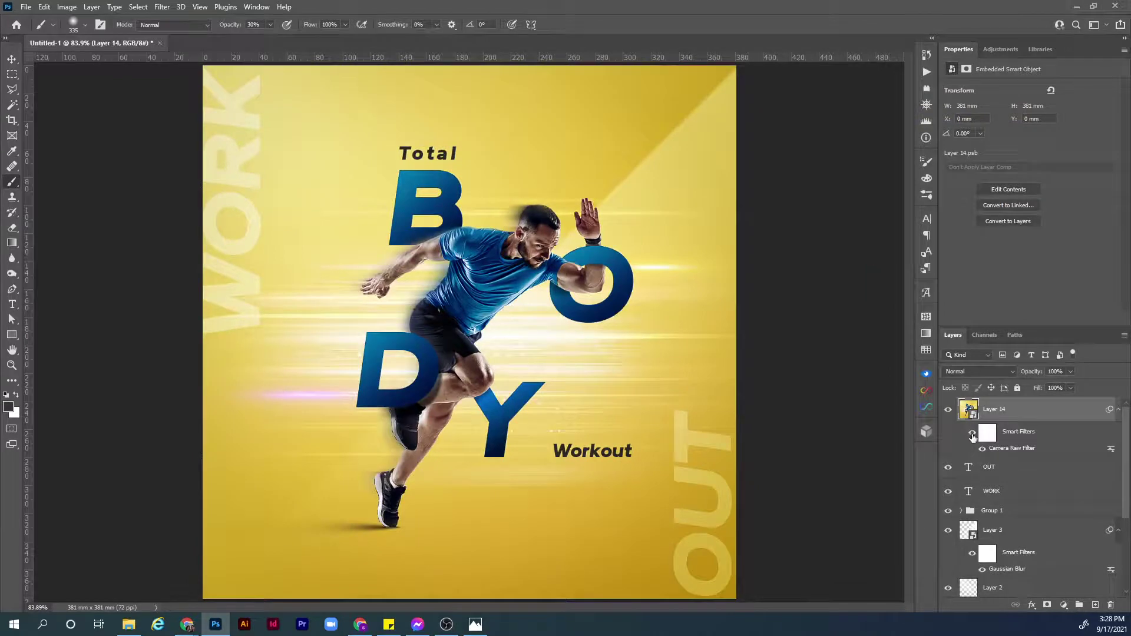
left_click(973, 436)
left_click(973, 436)
Lower Layer 14's opacity to soften the grade and toggle its visibility to check
left_click_drag(1035, 374, 1024, 376)
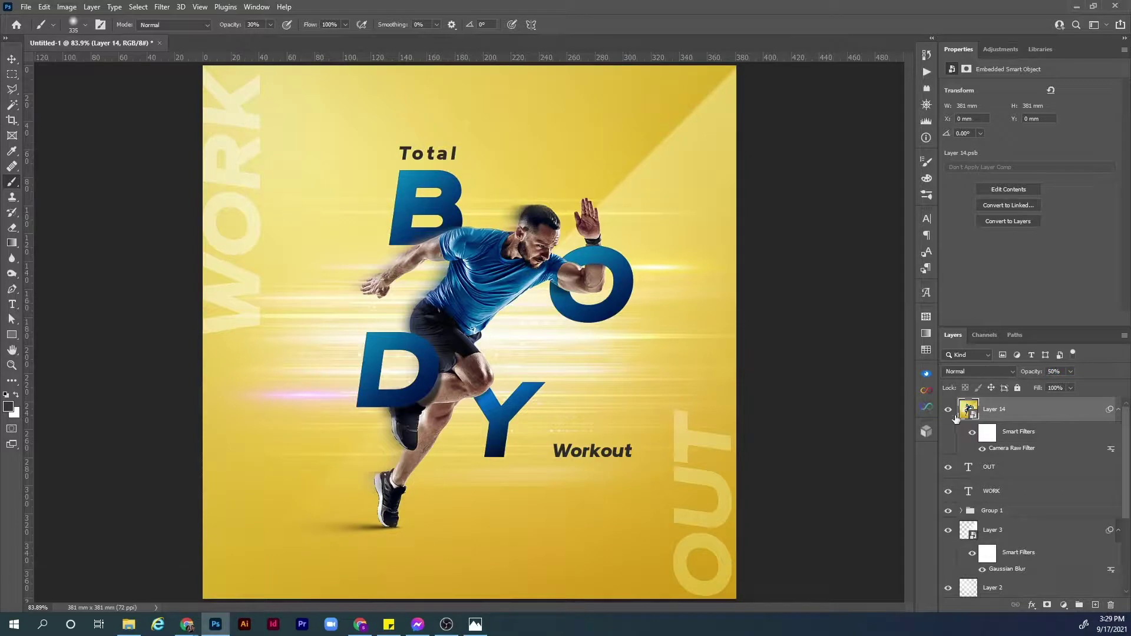
left_click(948, 410)
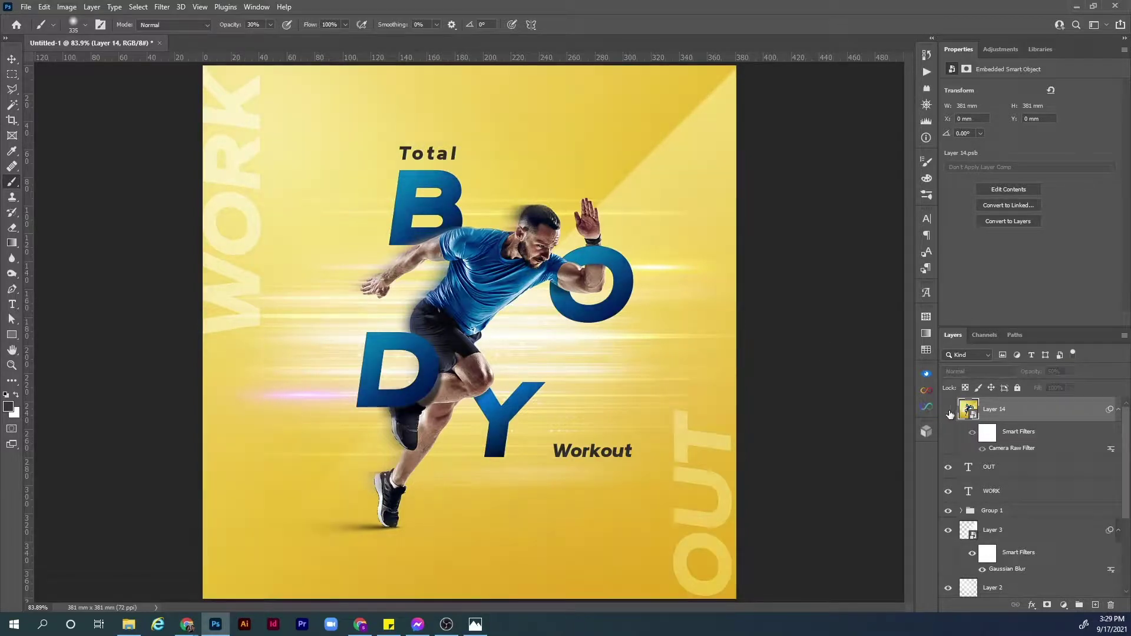
left_click(948, 411)
left_click(949, 410)
left_click(948, 409)
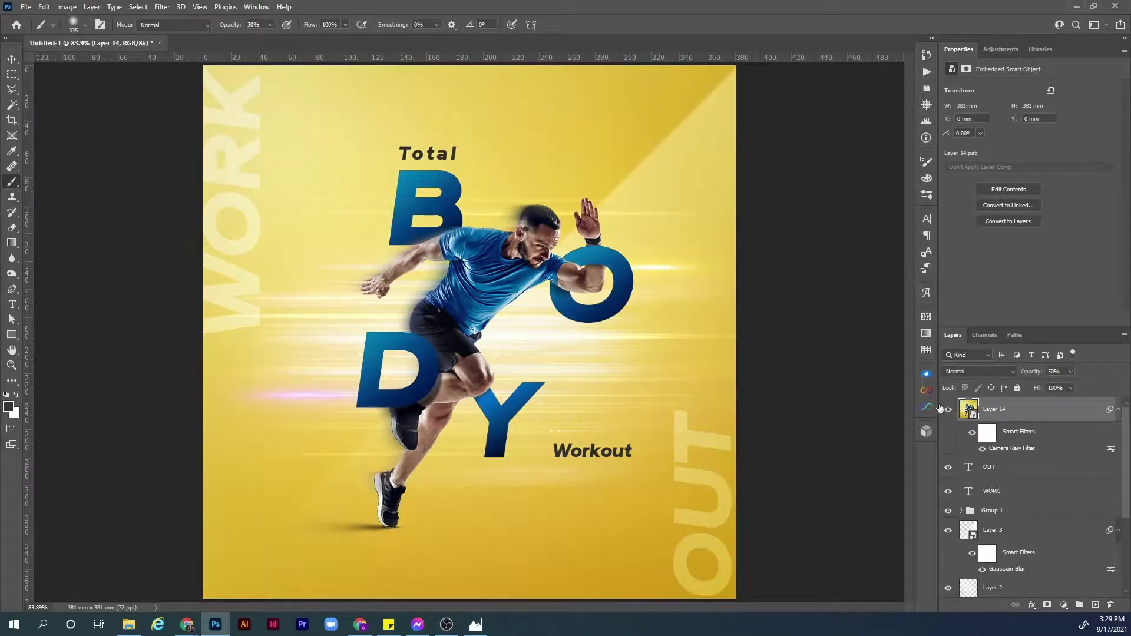